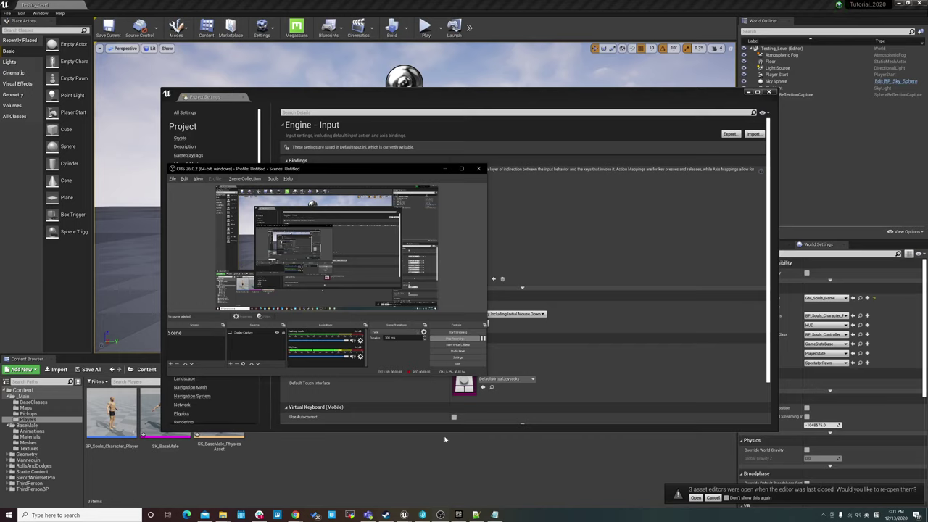
# Step: Bring the Unreal Engine editor window back to the front
pyautogui.click(350, 473)
# Step: Close Project Settings and open BP_Souls_Character_Player with the Event Graph tab first
pyautogui.click(768, 92)
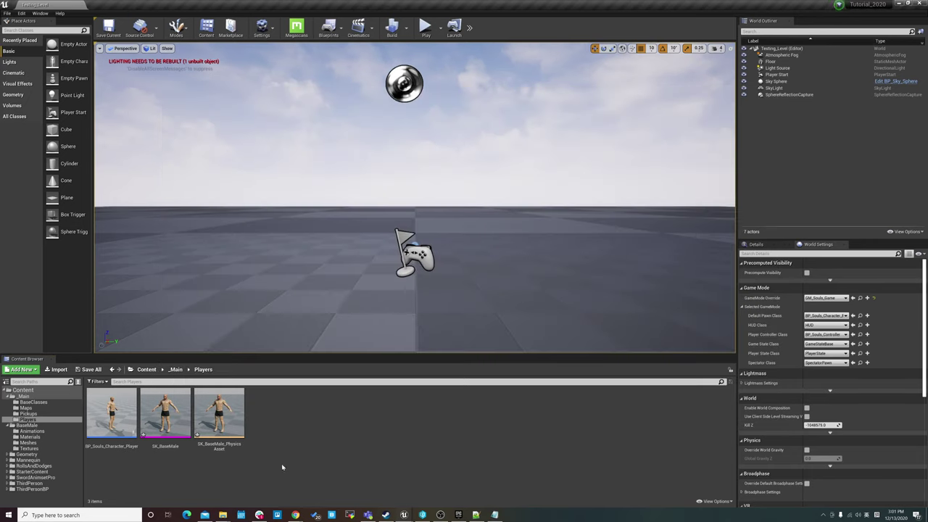
pyautogui.doubleClick(111, 413)
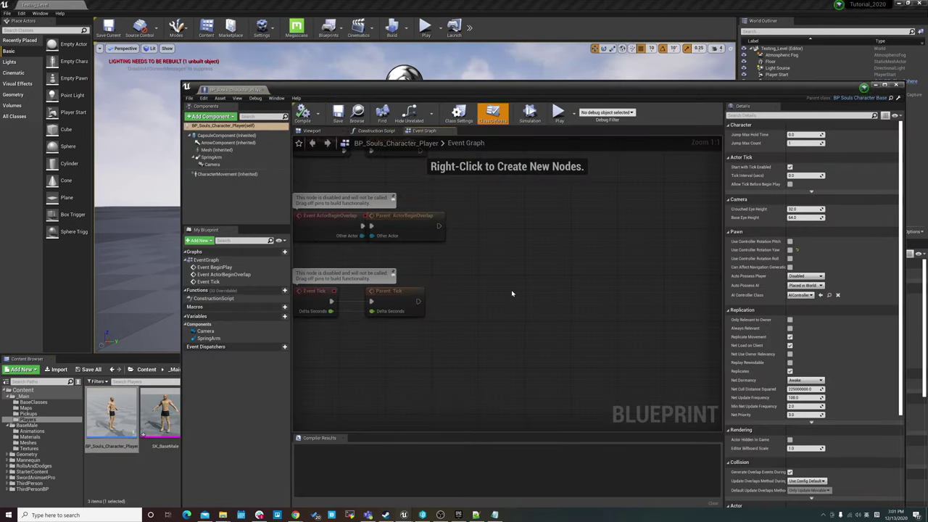
pyautogui.scroll(-3, 494, 291)
pyautogui.scroll(2, 495, 291)
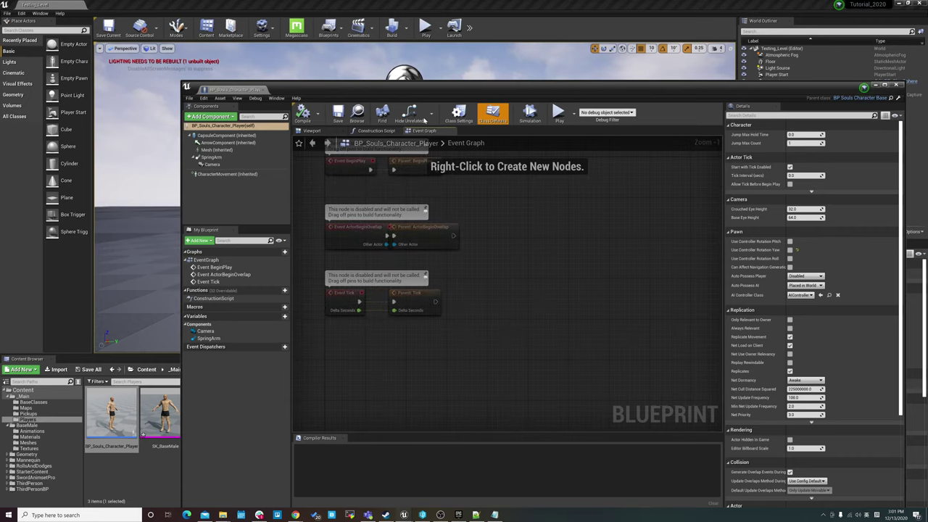
pyautogui.moveTo(423, 132); pyautogui.dragTo(315, 131)
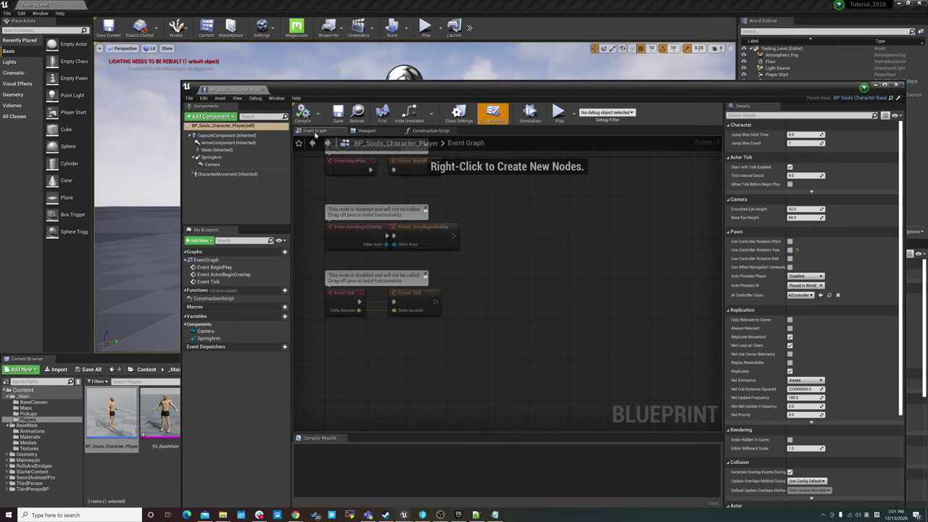
pyautogui.click(366, 130)
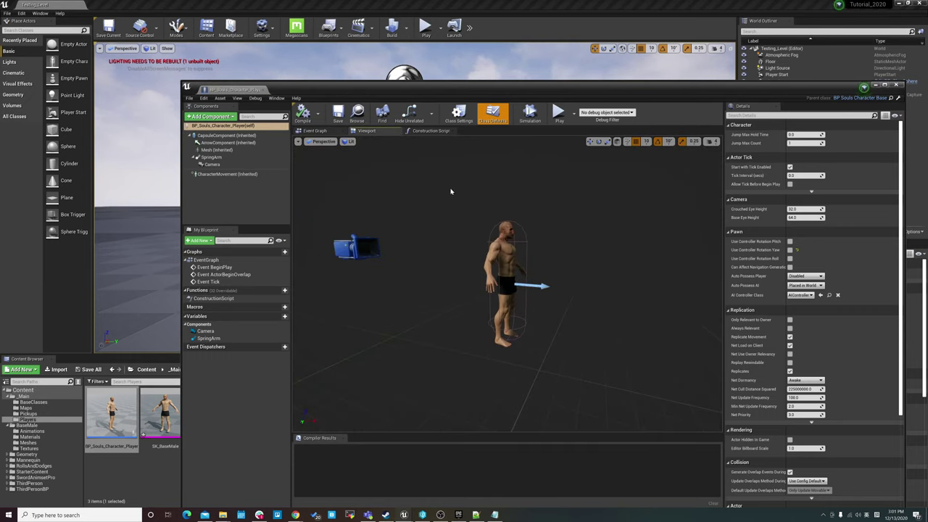
pyautogui.click(314, 131)
# Step: Delete the six default event nodes, compile the blueprint, and dock its editor
pyautogui.moveTo(420, 198); pyautogui.dragTo(426, 171, button='right')
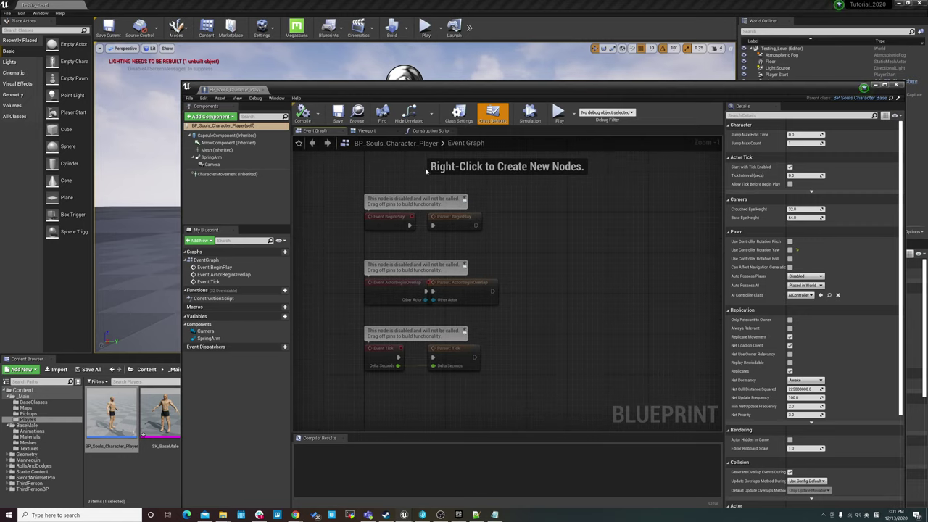
pyautogui.moveTo(535, 402); pyautogui.dragTo(353, 179)
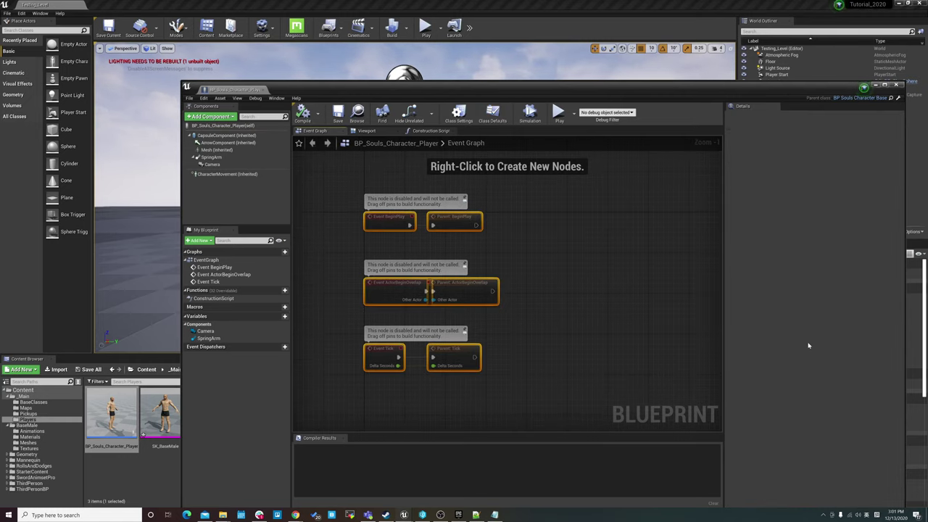
pyautogui.press('Delete')
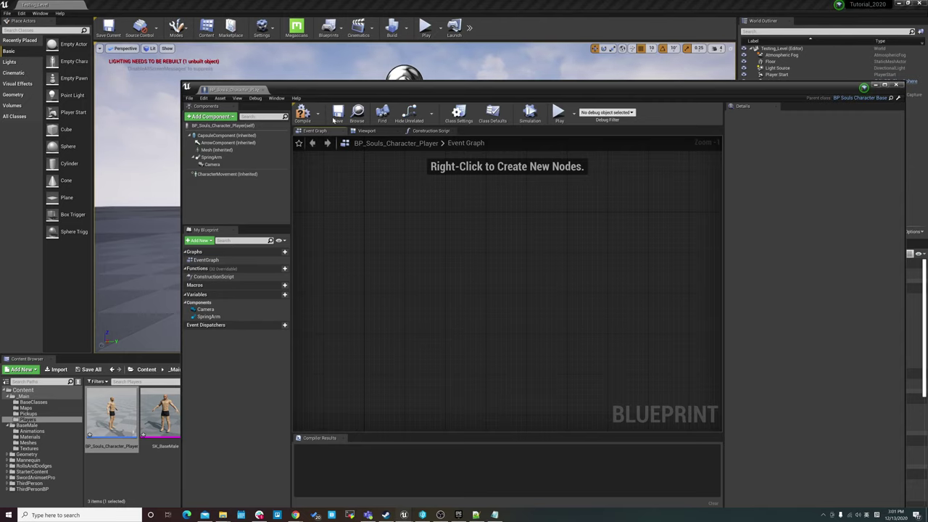
pyautogui.click(302, 113)
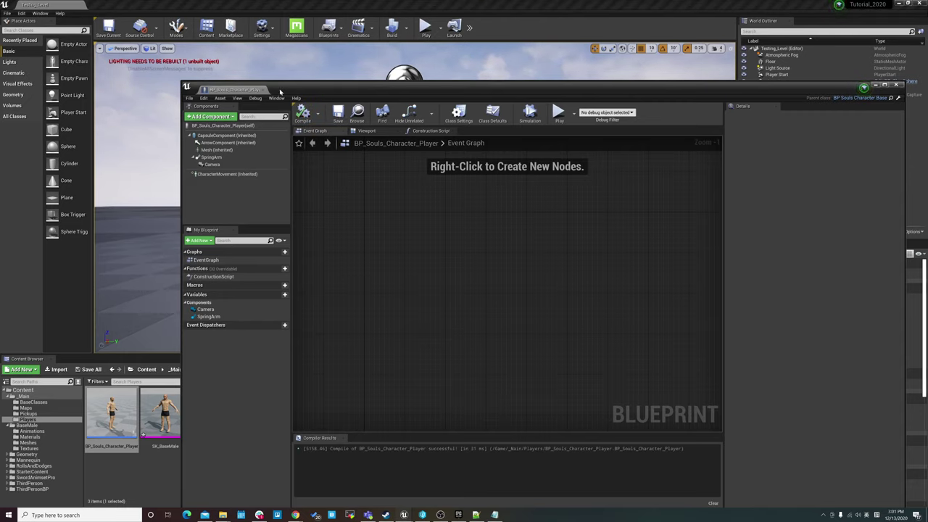
pyautogui.moveTo(280, 91); pyautogui.dragTo(114, 9)
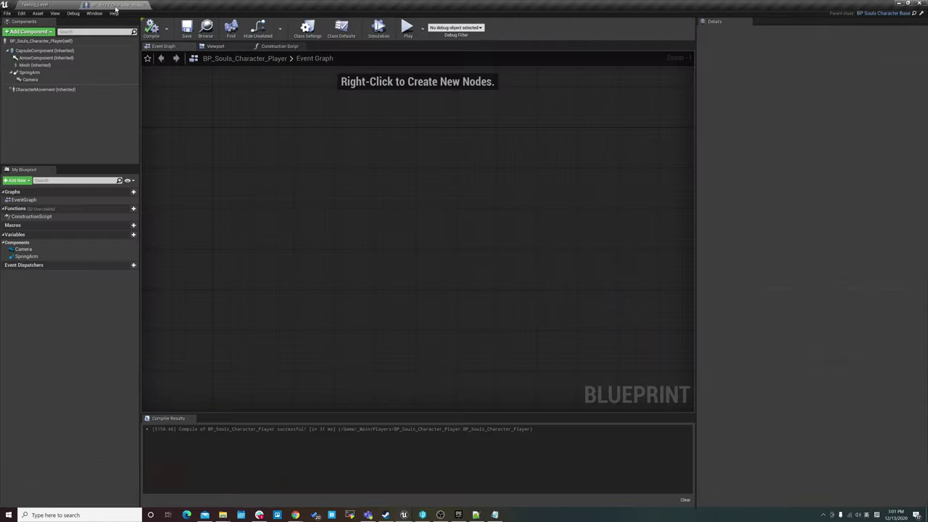
# Step: From the Testing_Level editor, show the Engine > Input page of Project Settings
pyautogui.click(35, 5)
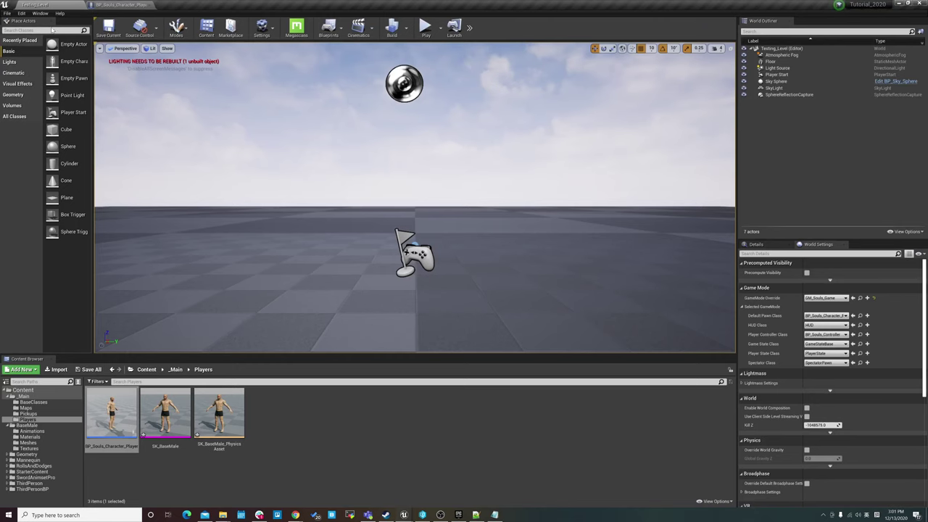
pyautogui.click(8, 13)
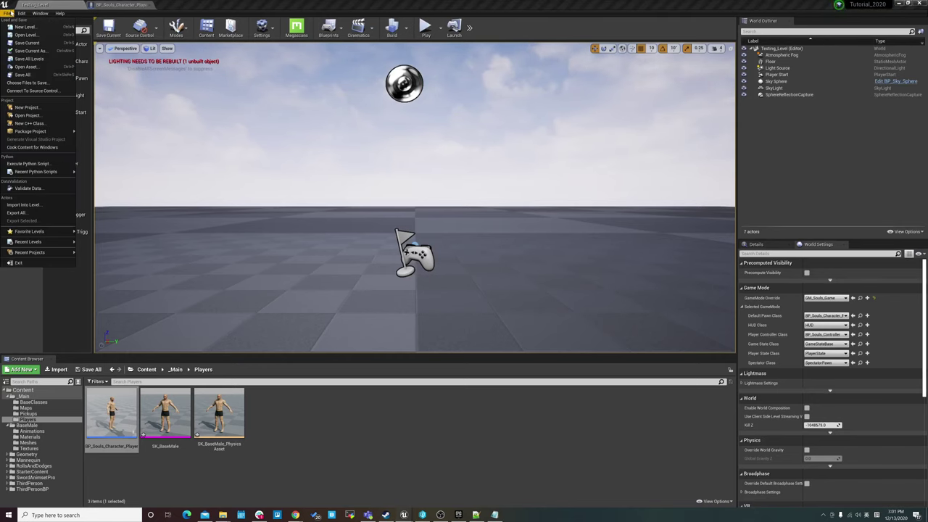
pyautogui.click(22, 13)
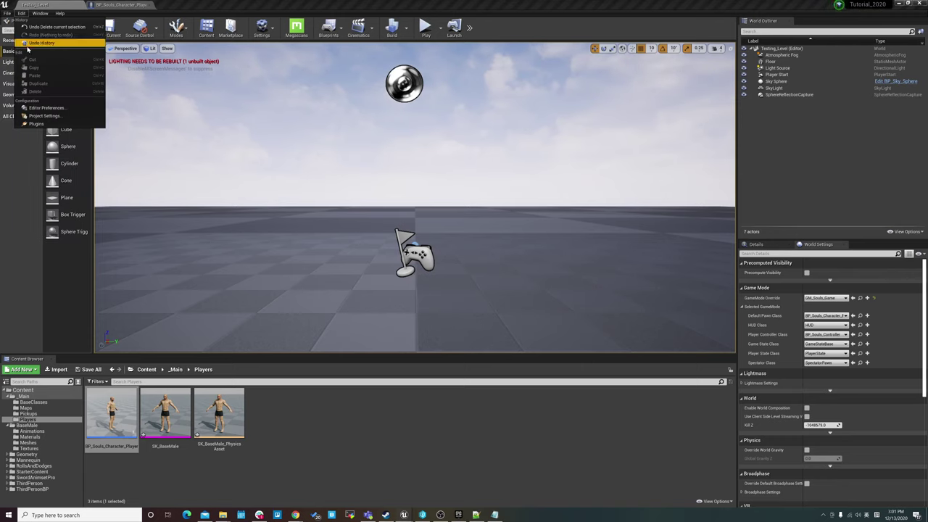
pyautogui.click(45, 116)
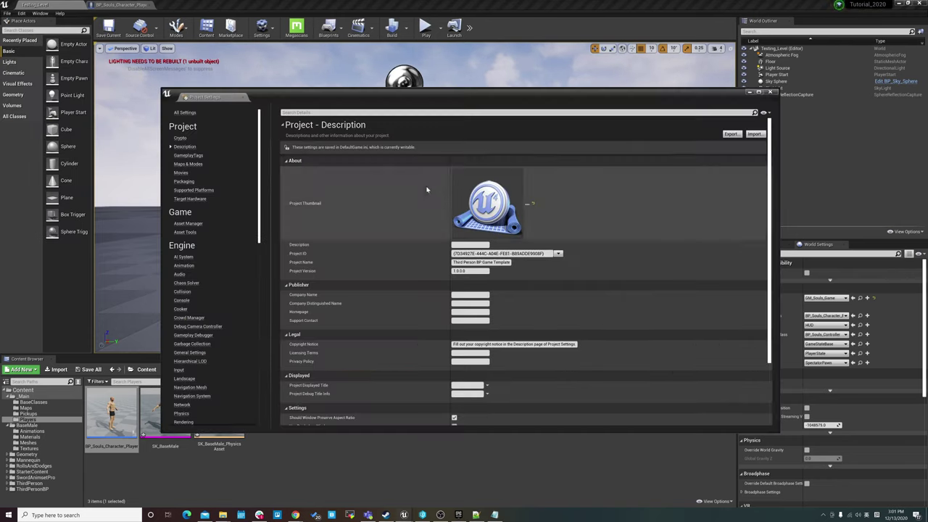
pyautogui.scroll(-2, 255, 244)
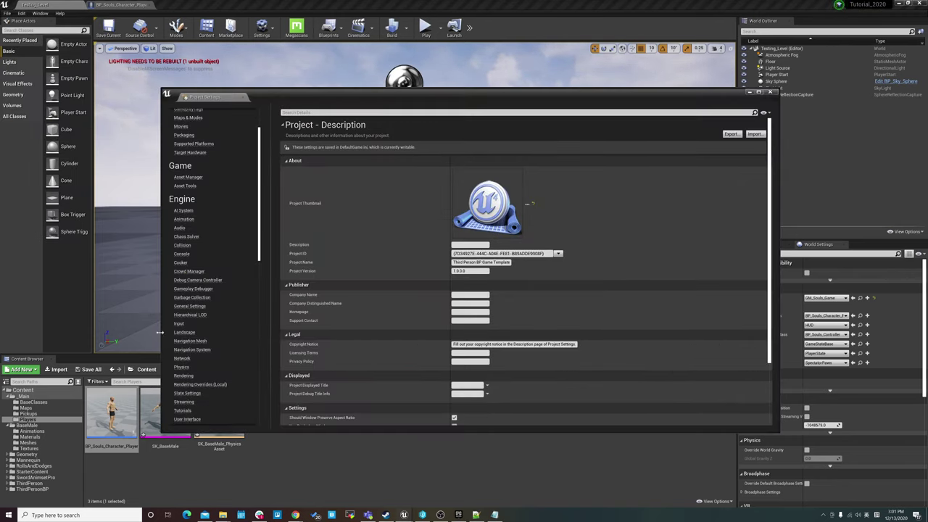
pyautogui.click(177, 324)
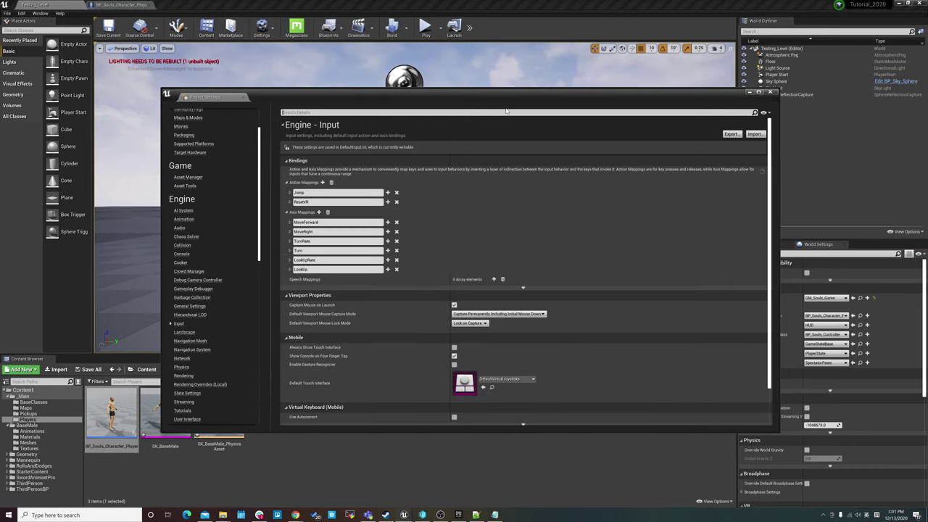
pyautogui.click(290, 222)
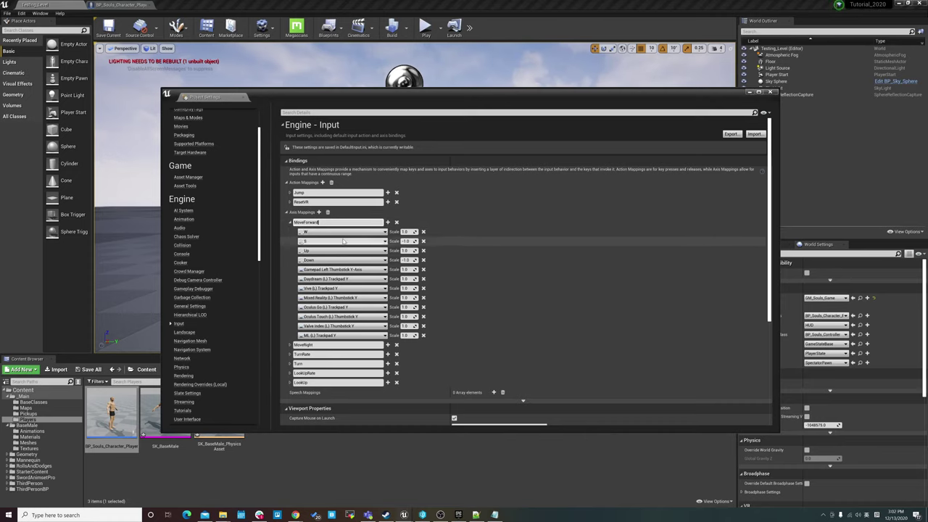
pyautogui.click(289, 222)
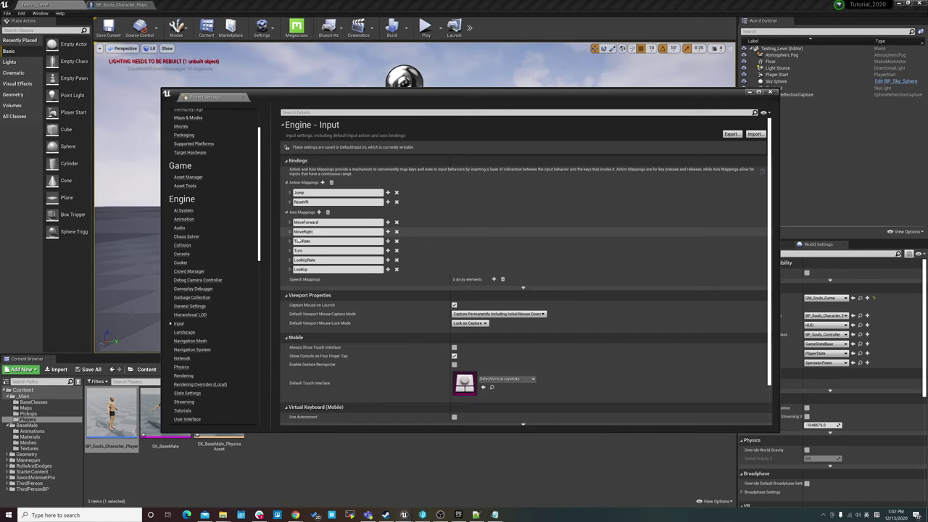
pyautogui.click(290, 232)
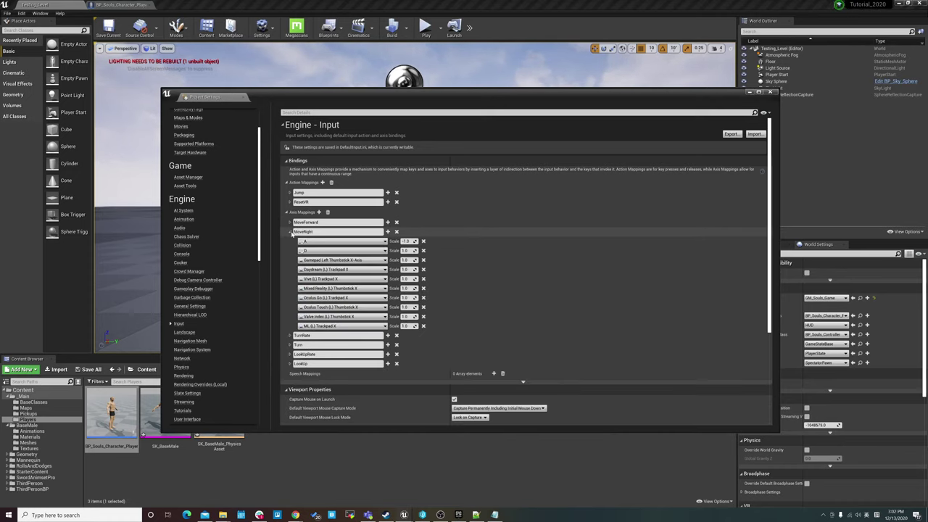
pyautogui.click(291, 232)
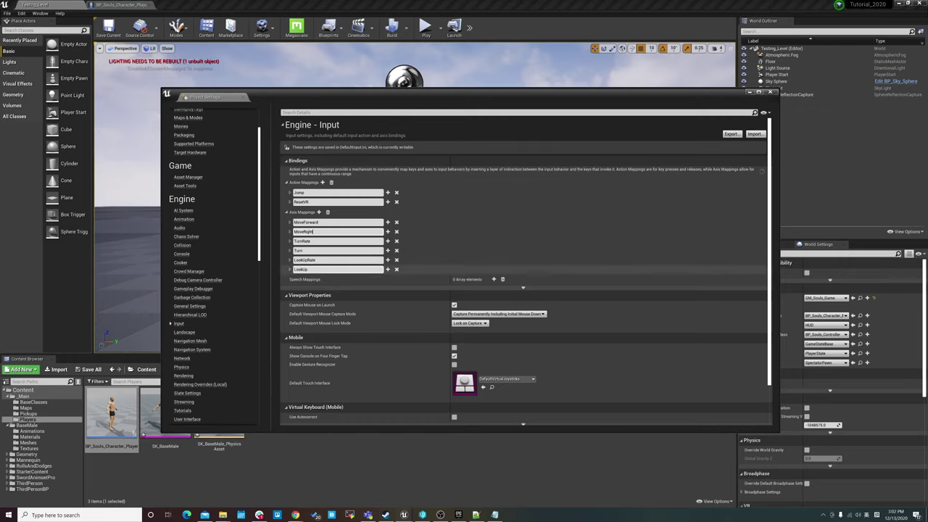
# Step: Verify Turn maps to Mouse X and LookUp to Mouse Y, then close Project Settings
pyautogui.click(290, 261)
pyautogui.click(290, 261)
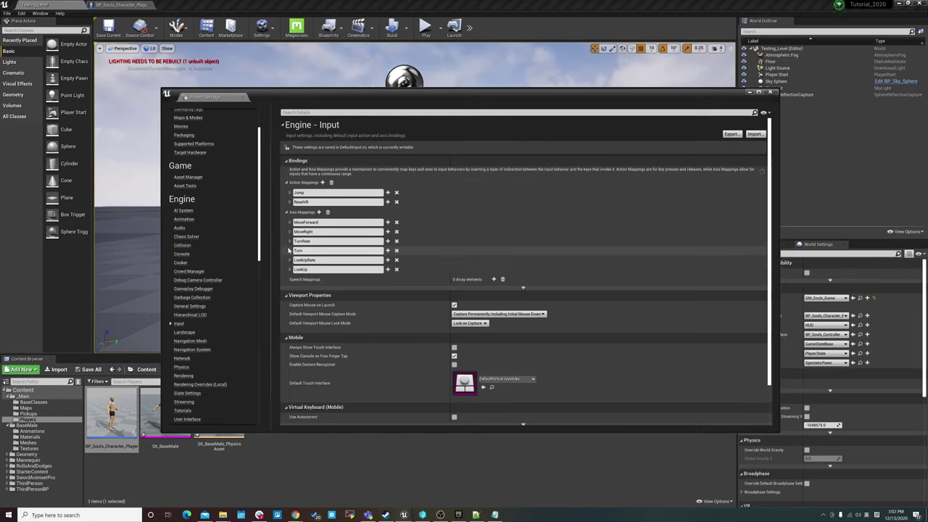
pyautogui.click(290, 250)
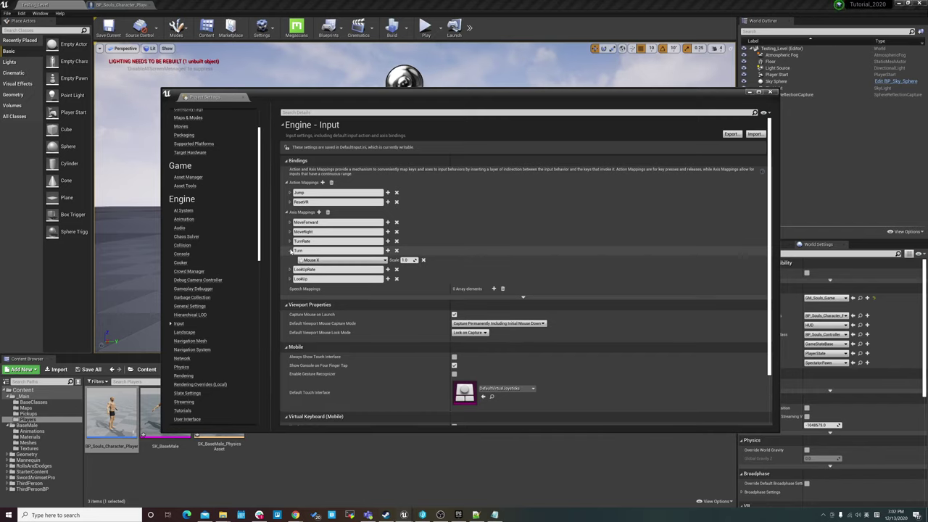
pyautogui.click(290, 279)
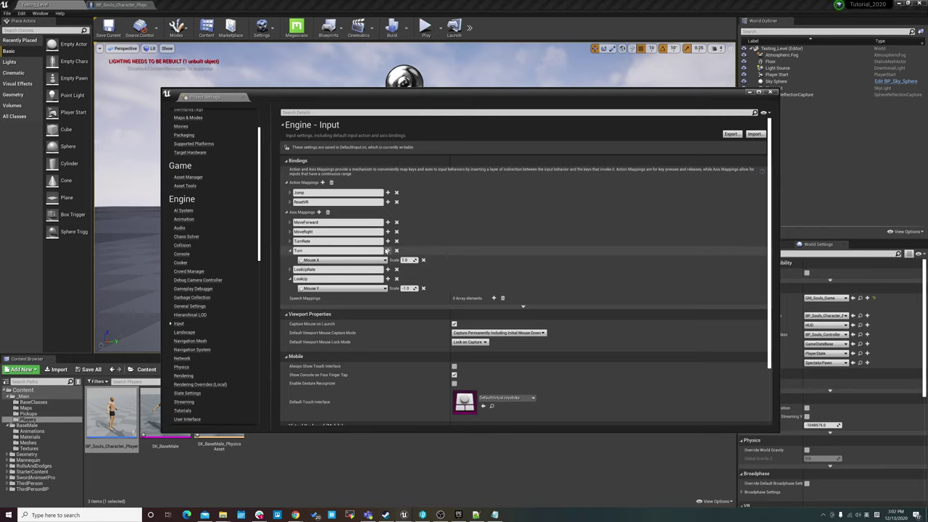
pyautogui.click(291, 250)
pyautogui.click(290, 269)
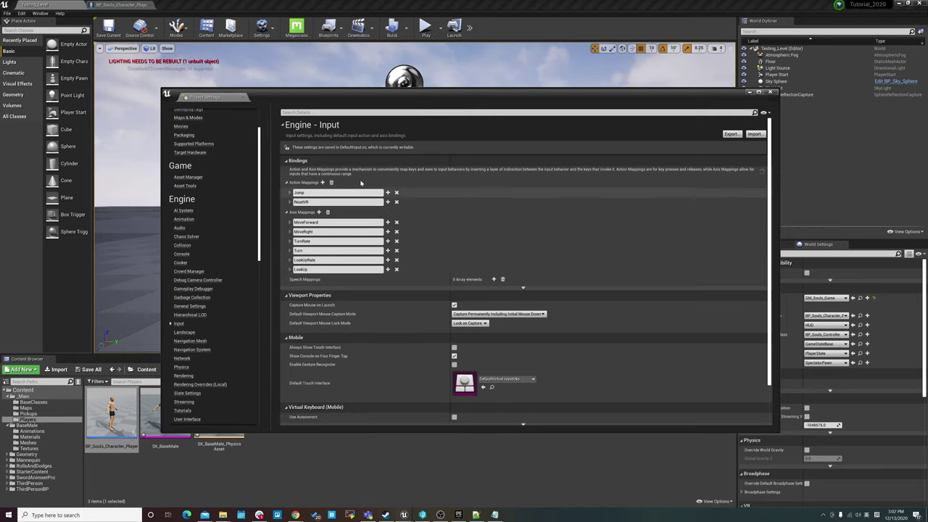
pyautogui.click(769, 92)
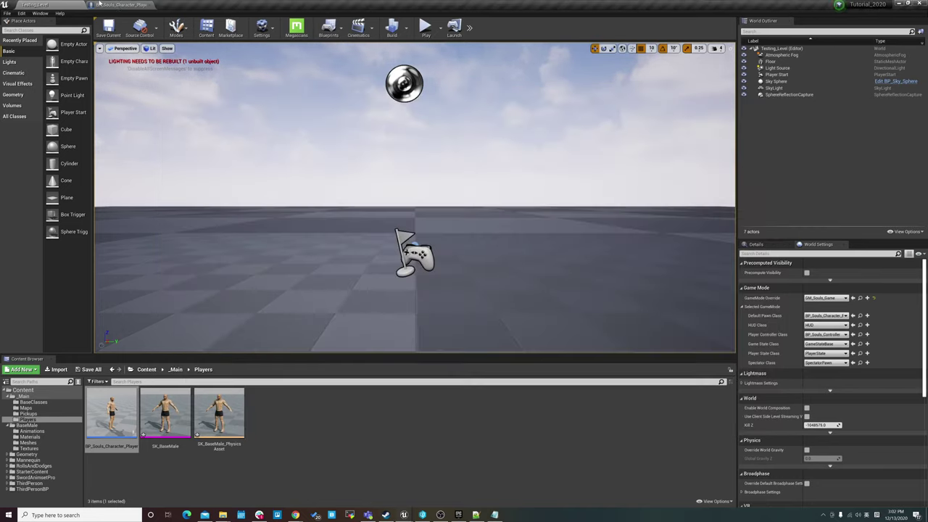
# Step: Add an InputAxis Turn event node to the BP_Souls_Character_Player Event Graph
pyautogui.click(121, 5)
pyautogui.moveTo(312, 235); pyautogui.dragTo(318, 237, button='right')
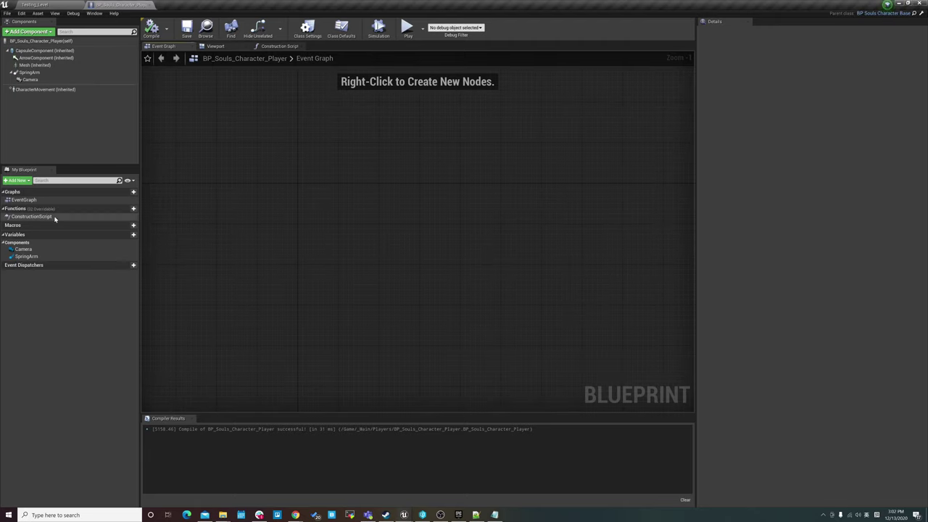
pyautogui.rightClick(265, 203)
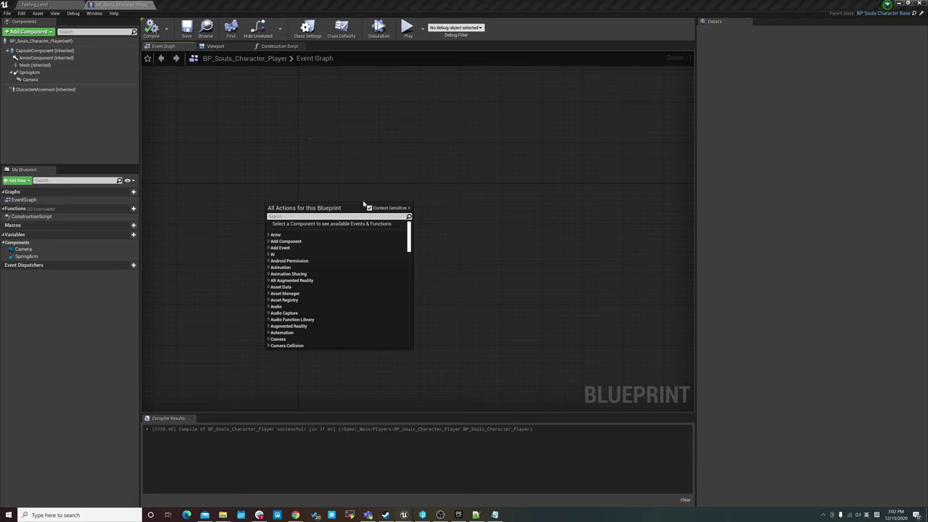
pyautogui.write('input')
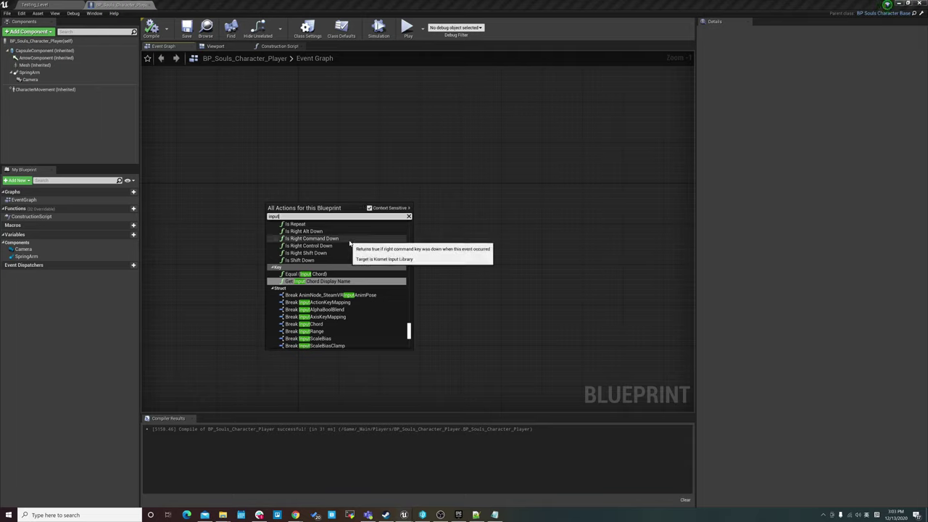
pyautogui.write('axis')
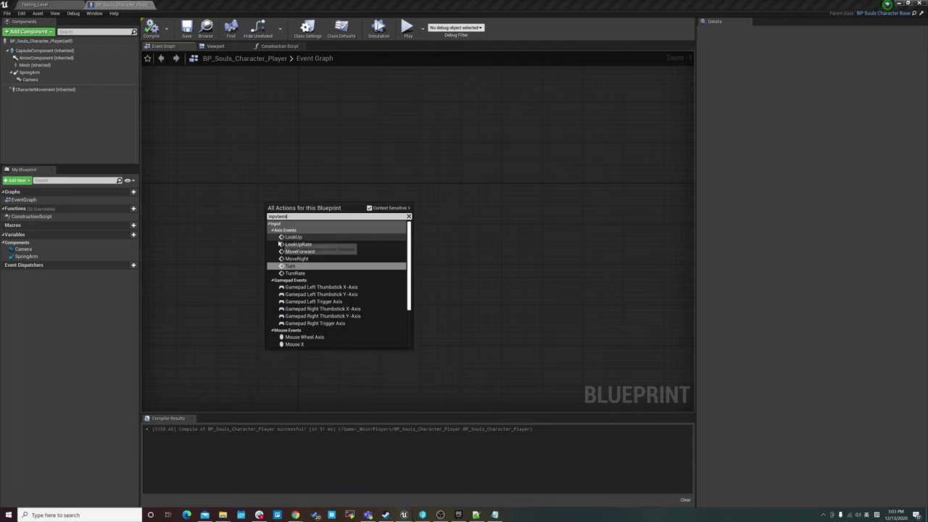
pyautogui.click(312, 268)
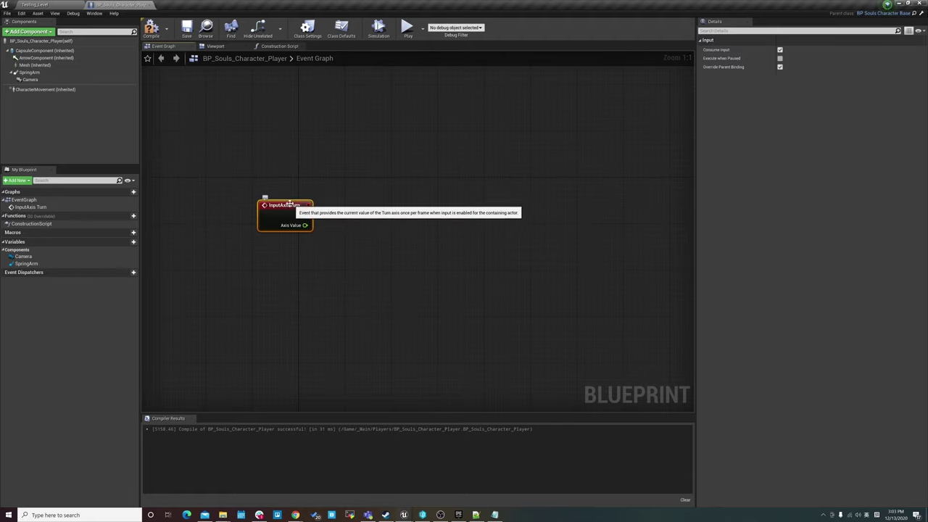
pyautogui.rightClick(249, 269)
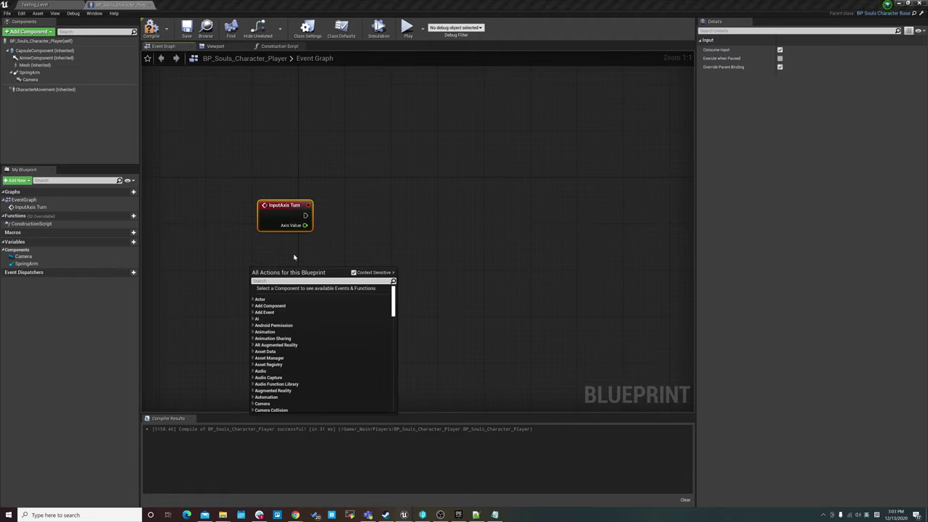
pyautogui.write('inputx')
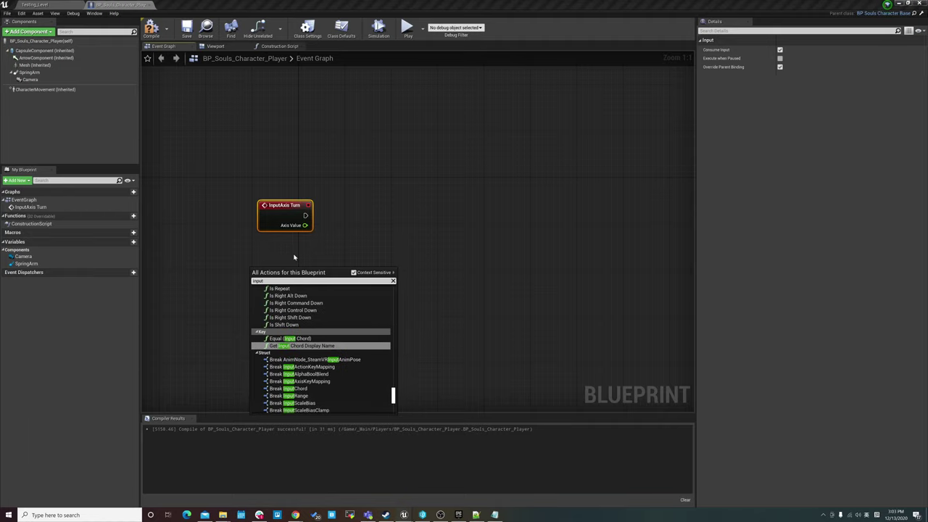
pyautogui.press('BackSpace')
pyautogui.press('BackSpace')
pyautogui.press('BackSpace')
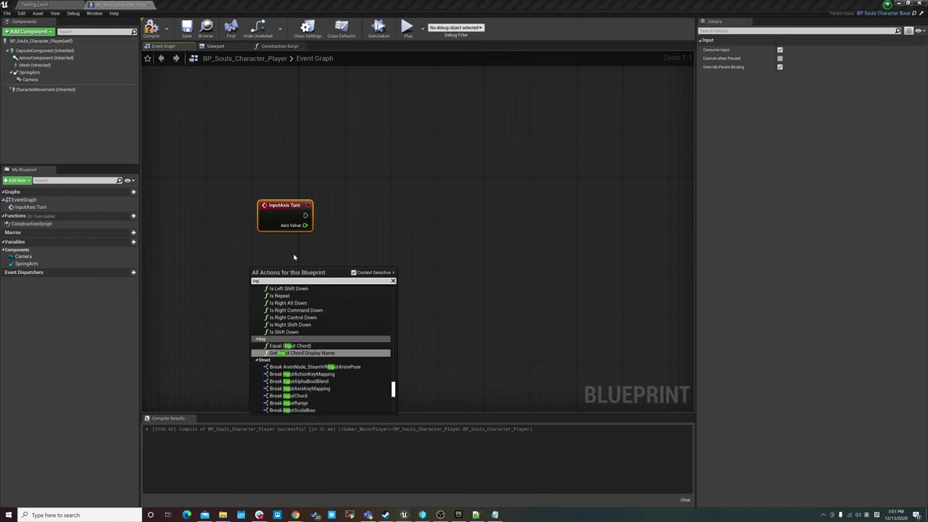
pyautogui.click(343, 217)
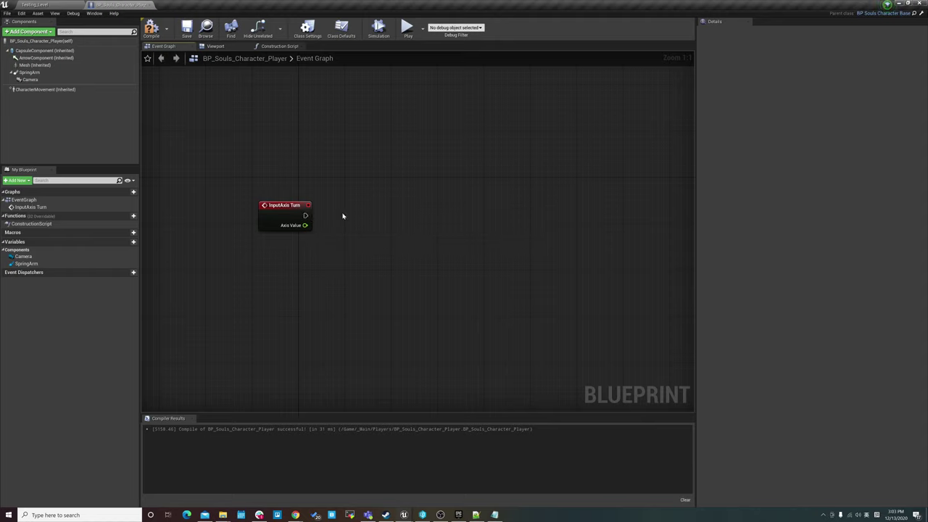
# Step: Add an Add Controller Yaw Input node wired from InputAxis Turn's execution output
pyautogui.moveTo(305, 216); pyautogui.dragTo(392, 215)
pyautogui.write('addcontr')
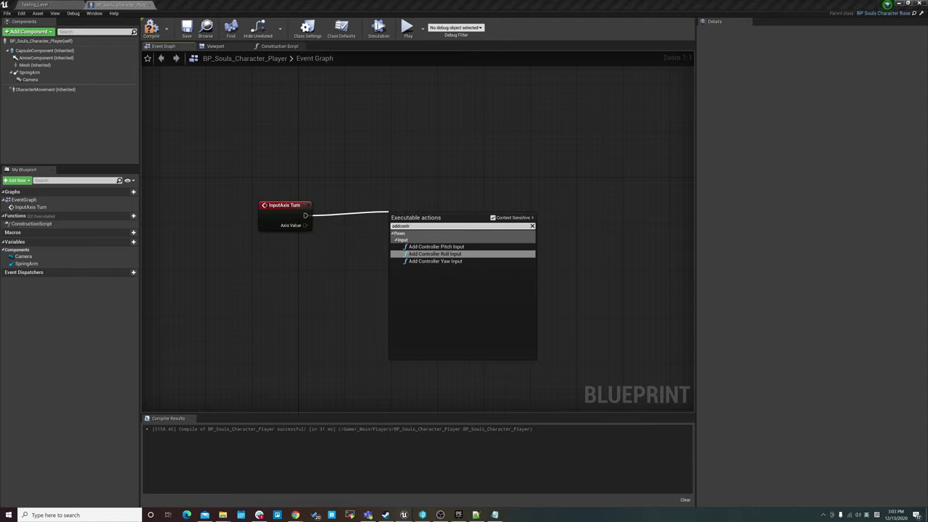
pyautogui.click(453, 261)
pyautogui.moveTo(431, 213)
pyautogui.mouseDown()
pyautogui.moveTo(436, 195)
pyautogui.moveTo(428, 194)
pyautogui.moveTo(448, 196)
pyautogui.mouseUp()
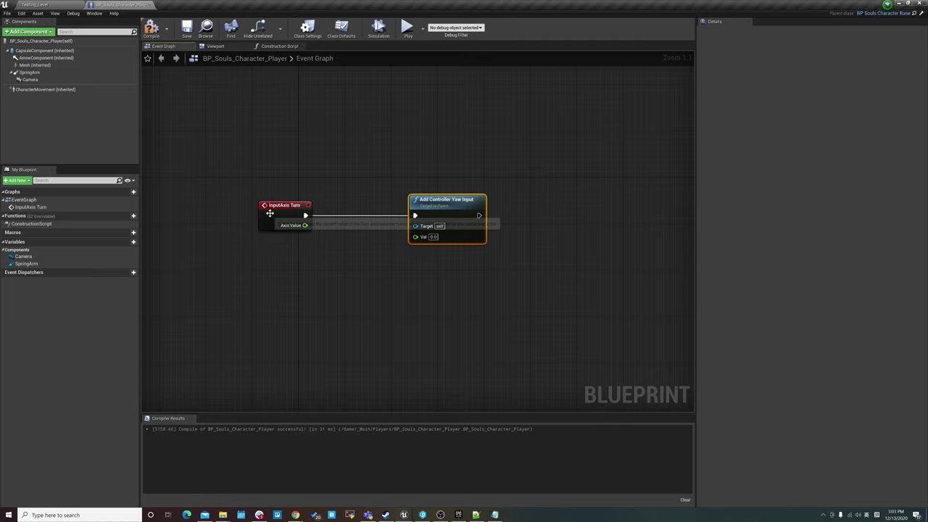
pyautogui.moveTo(284, 206); pyautogui.dragTo(257, 204)
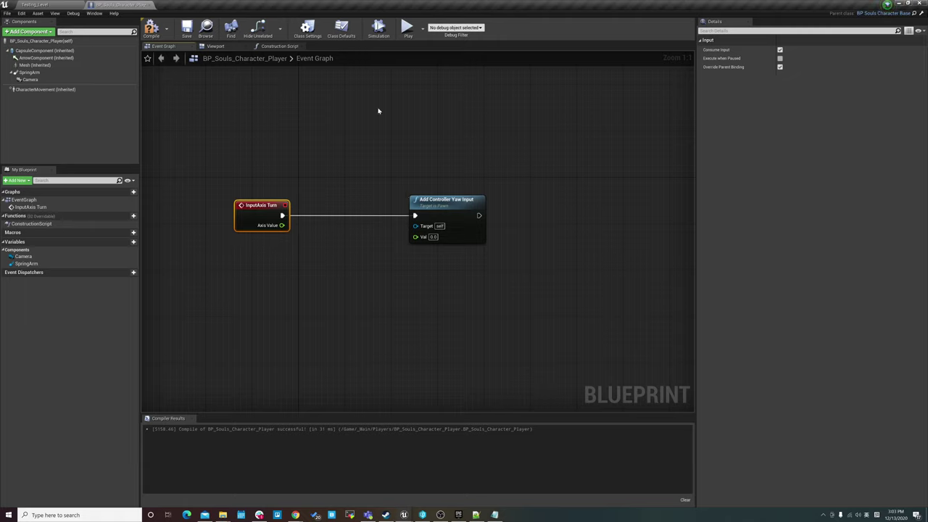
# Step: Connect the Turn event's Axis Value to the yaw node's Val pin
pyautogui.rightClick(242, 272)
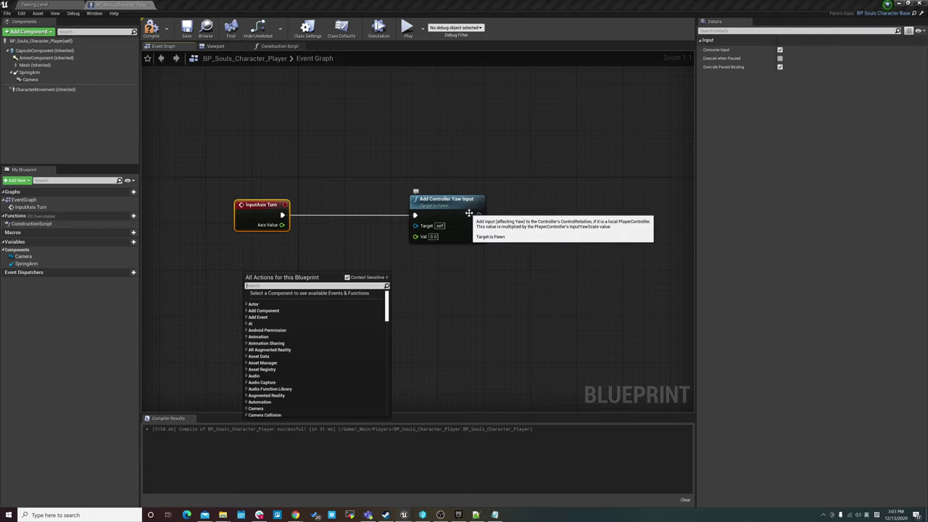
pyautogui.click(232, 235)
pyautogui.moveTo(282, 225); pyautogui.dragTo(431, 240)
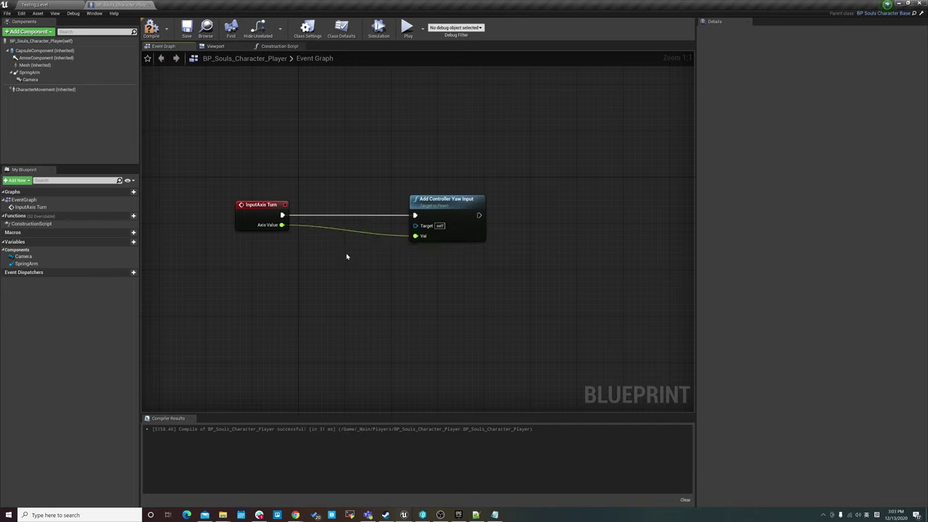
pyautogui.click(448, 201)
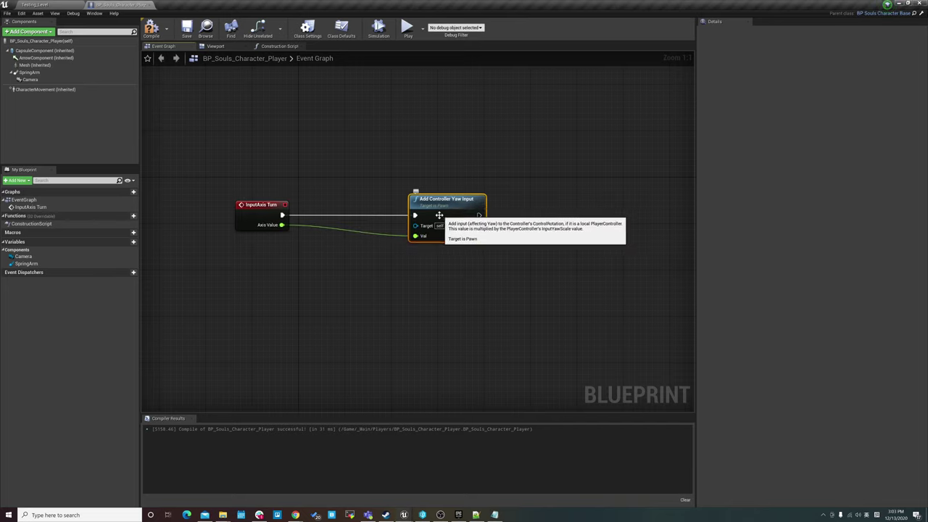
pyautogui.rightClick(216, 258)
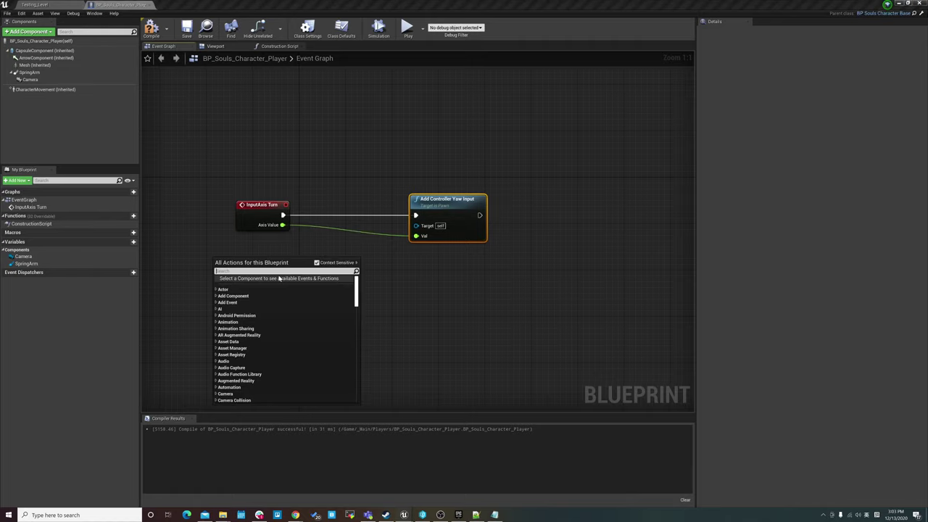
pyautogui.press('Escape')
pyautogui.click(475, 207)
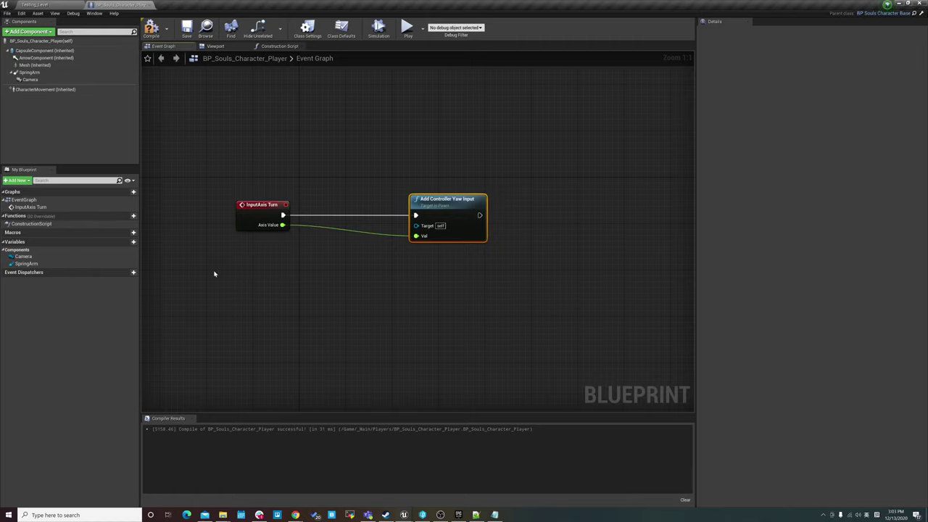
# Step: Add an InputAxis LookUp event node below Turn via an 'inputa' search, then select the yaw node
pyautogui.rightClick(238, 274)
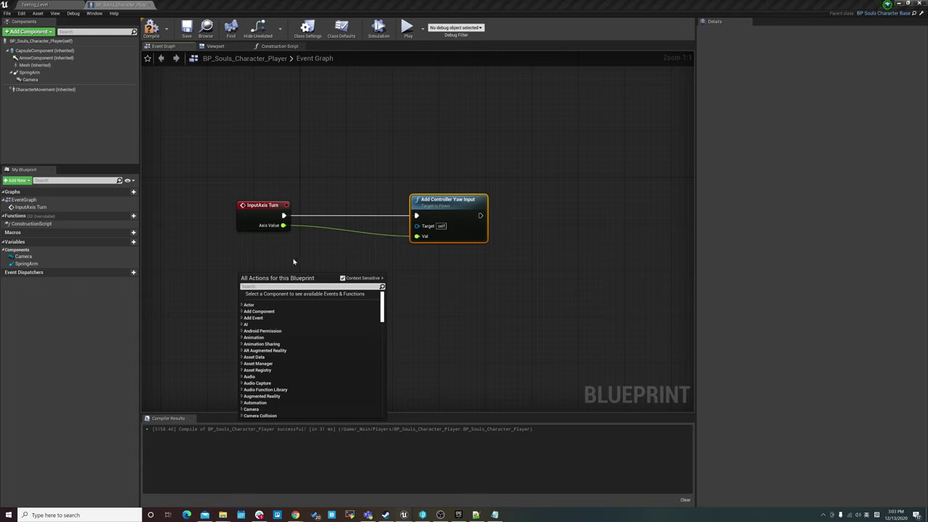
pyautogui.write('input')
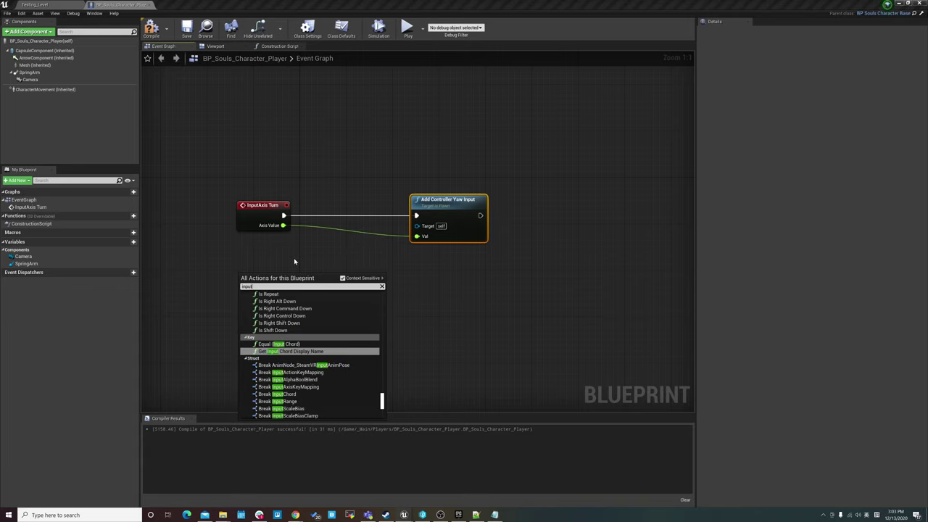
pyautogui.write('a')
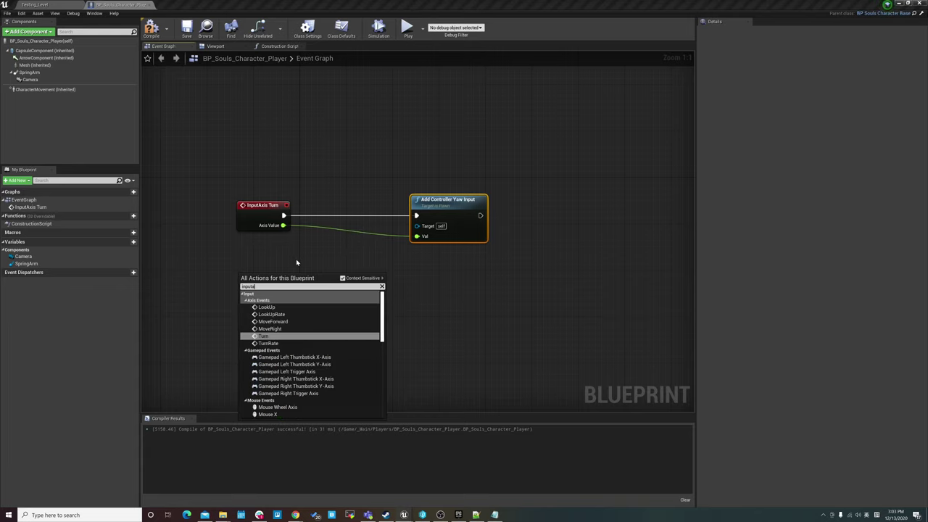
pyautogui.click(295, 307)
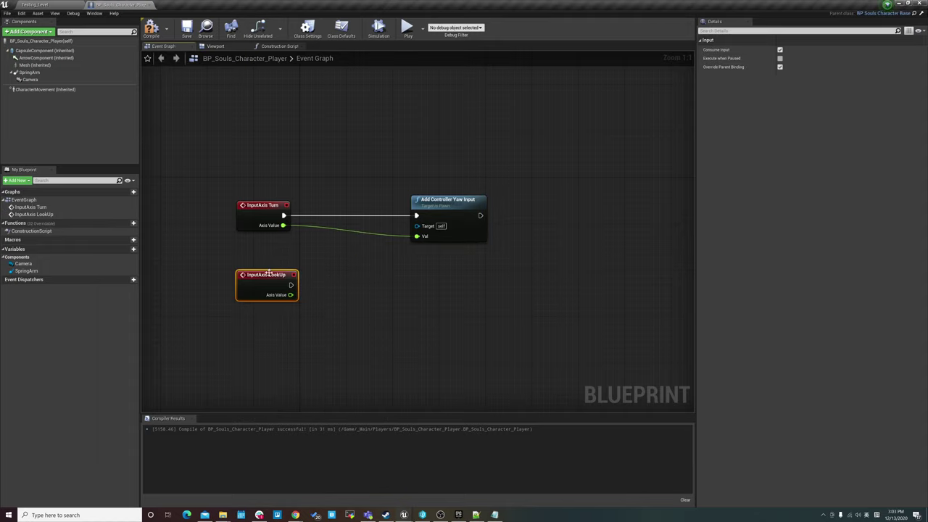
pyautogui.click(467, 214)
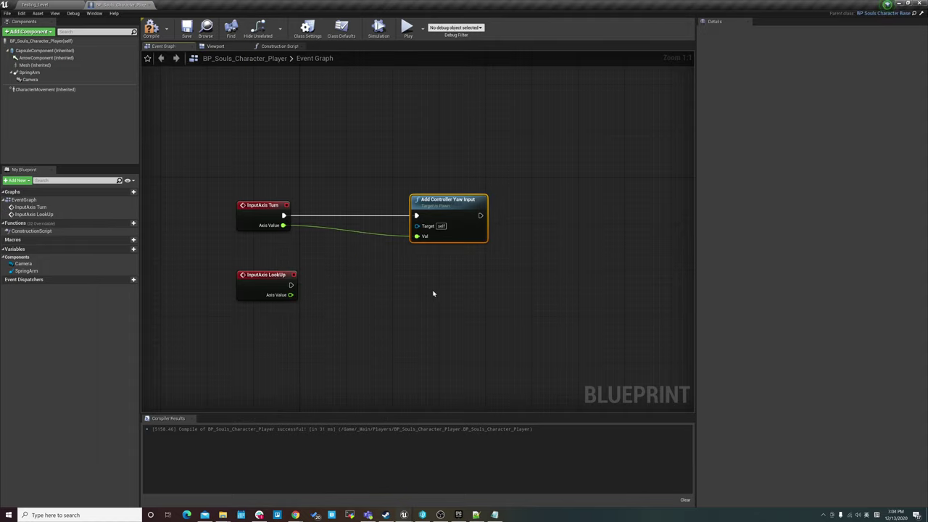
pyautogui.click(431, 279)
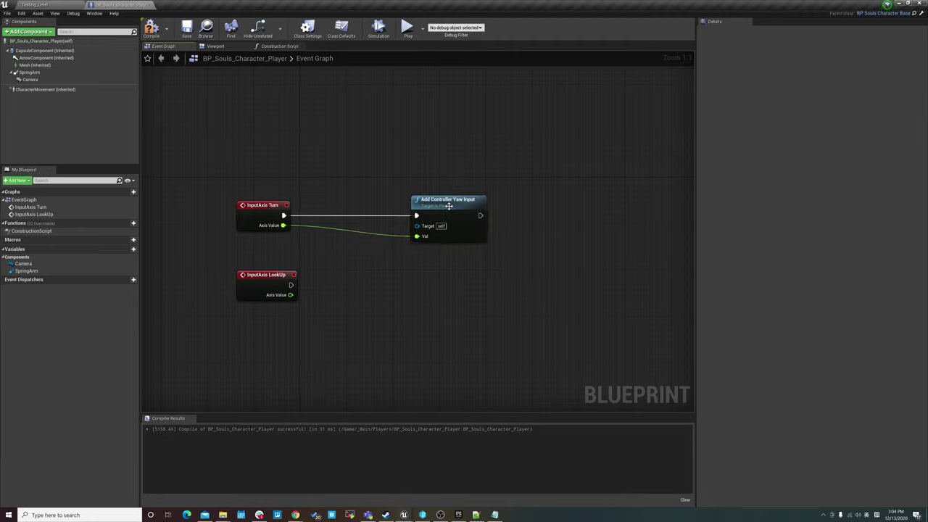
pyautogui.click(449, 206)
# Step: Duplicate the Add Controller Yaw Input node below the original, then delete the copy
pyautogui.hotkey('ctrl', 'w')
pyautogui.moveTo(479, 217)
pyautogui.mouseDown()
pyautogui.moveTo(458, 273)
pyautogui.moveTo(469, 276)
pyautogui.mouseUp()
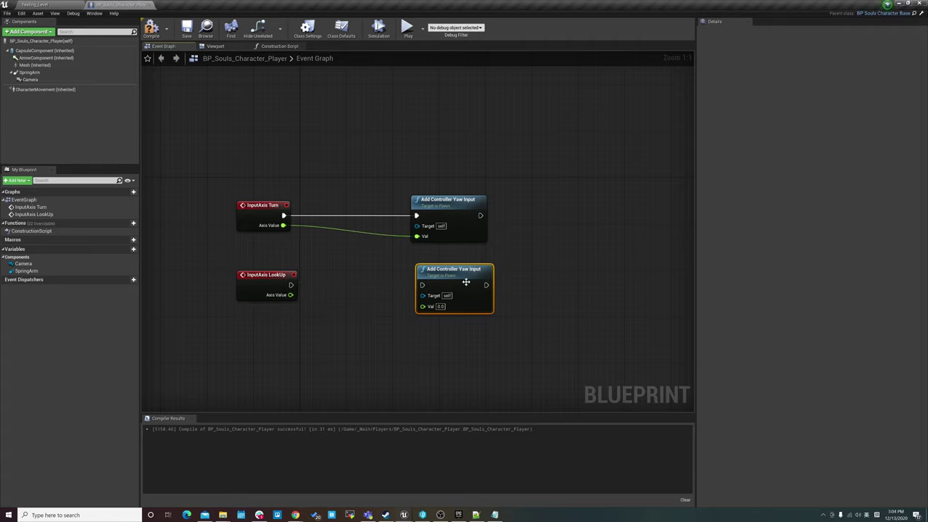
pyautogui.press('Delete')
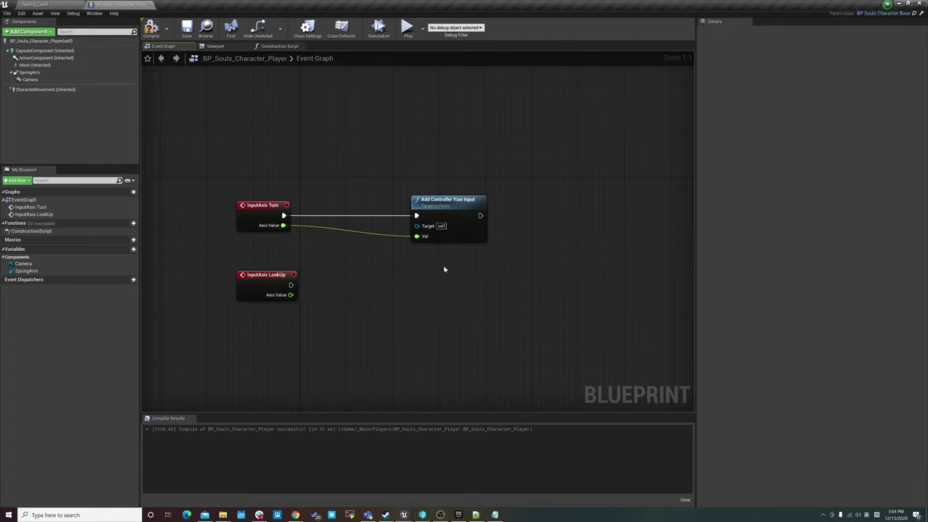
pyautogui.rightClick(441, 270)
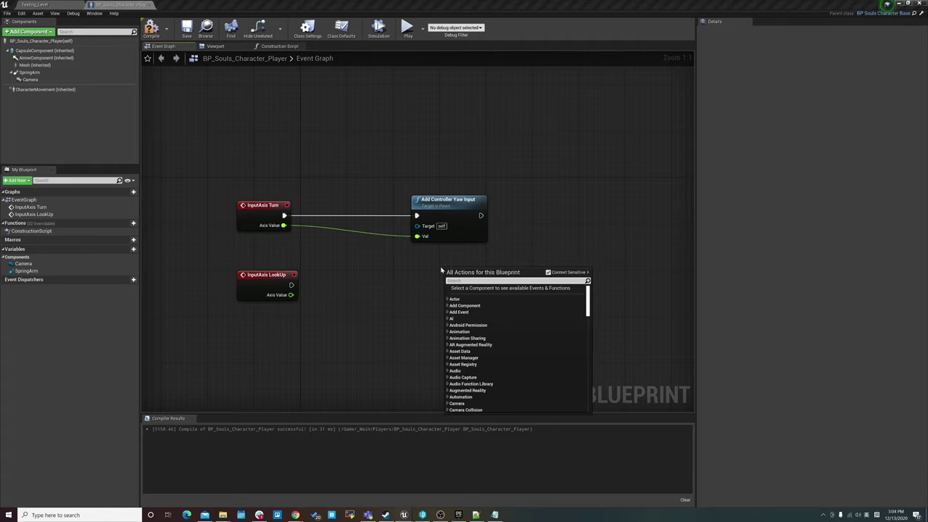
pyautogui.click(357, 266)
# Step: Wire LookUp to a new Add Controller Pitch Input, Axis Value into Val, and align both nodes
pyautogui.moveTo(291, 284); pyautogui.dragTo(382, 286)
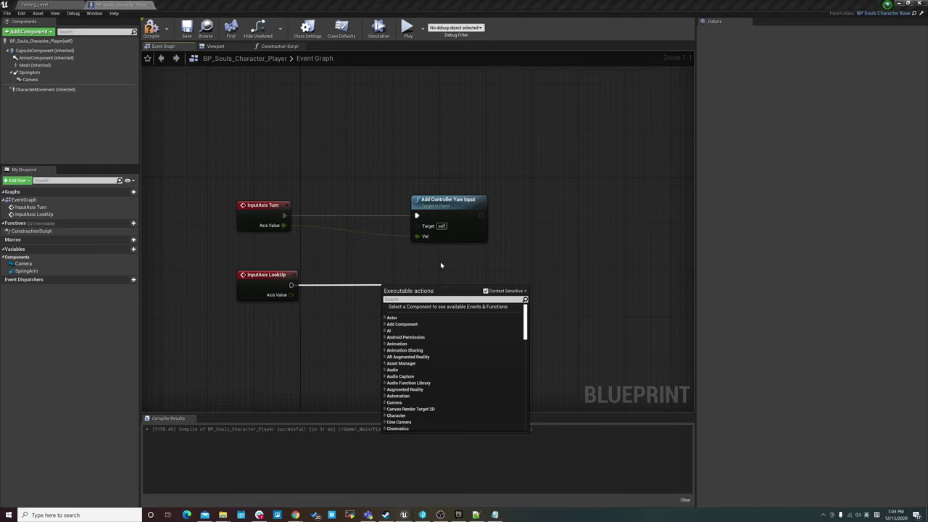
pyautogui.write('pi')
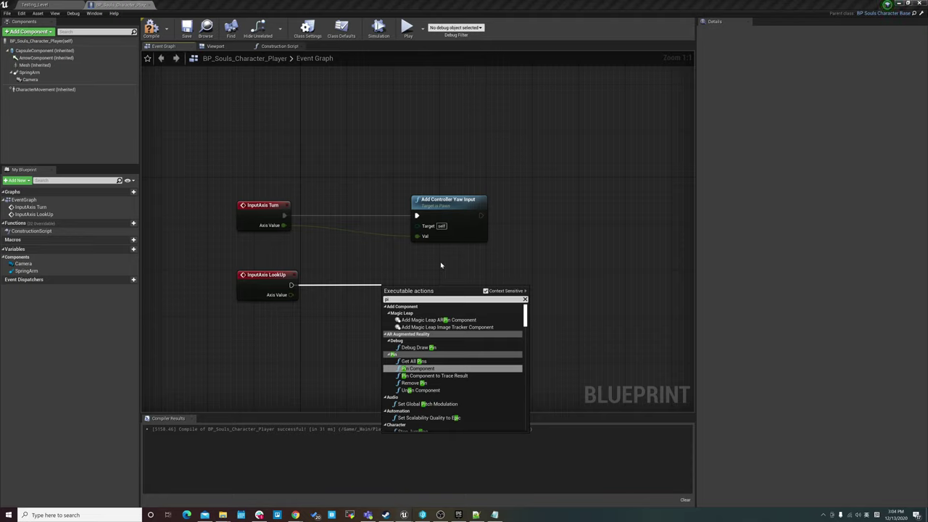
pyautogui.press('BackSpace')
pyautogui.press('BackSpace')
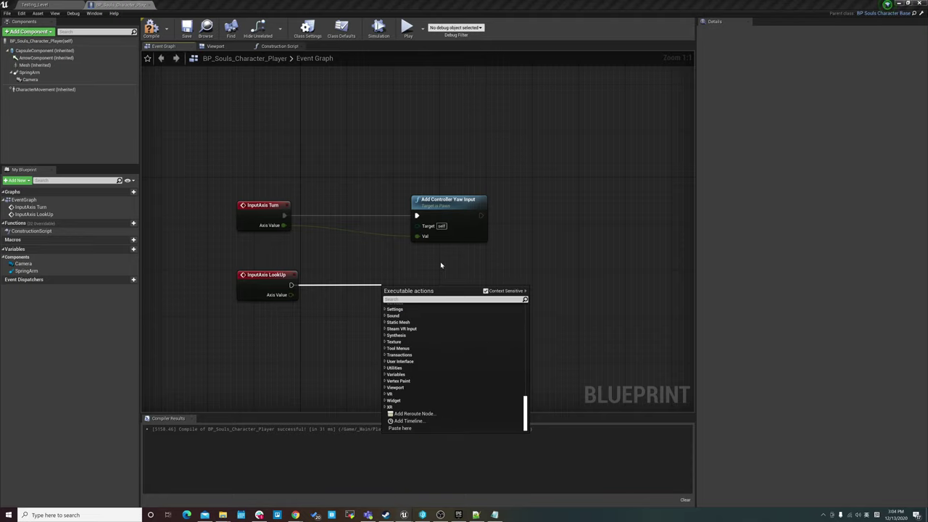
pyautogui.write('pit')
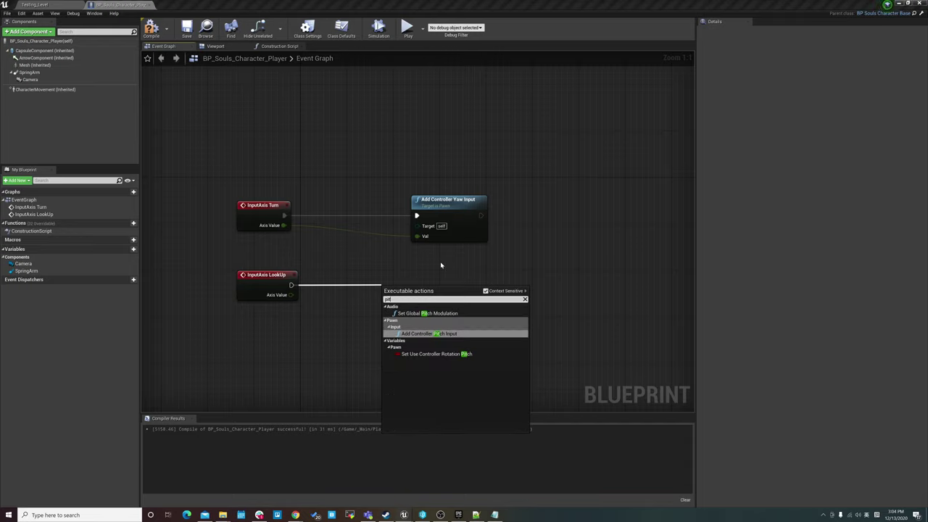
pyautogui.press('Return')
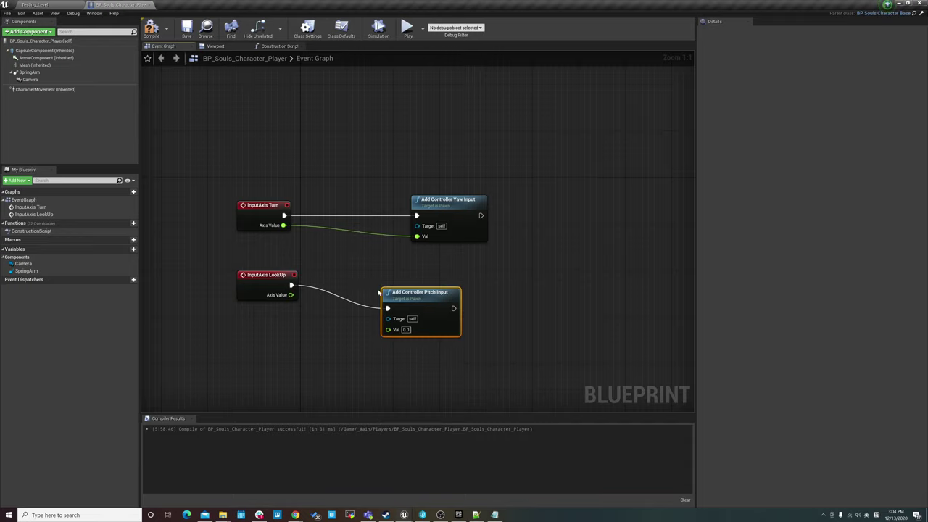
pyautogui.moveTo(378, 292); pyautogui.dragTo(402, 269)
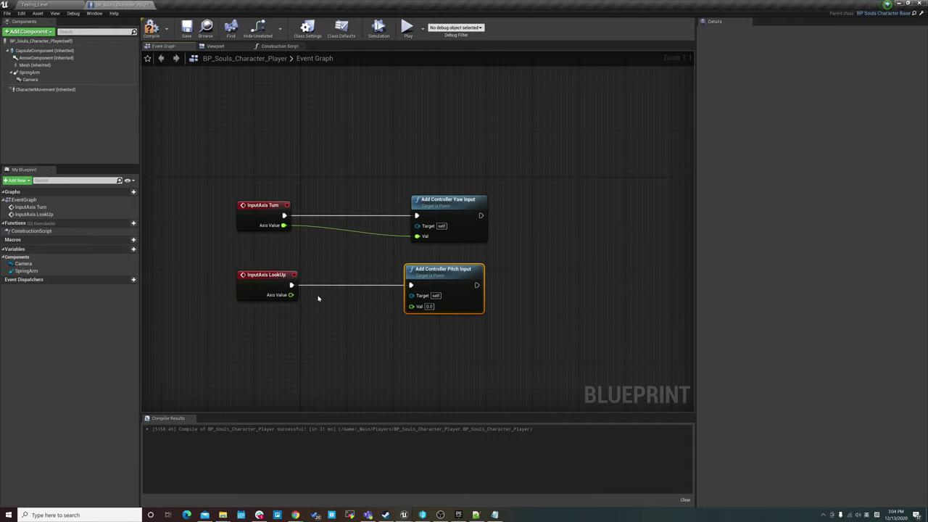
pyautogui.moveTo(290, 295); pyautogui.dragTo(411, 306)
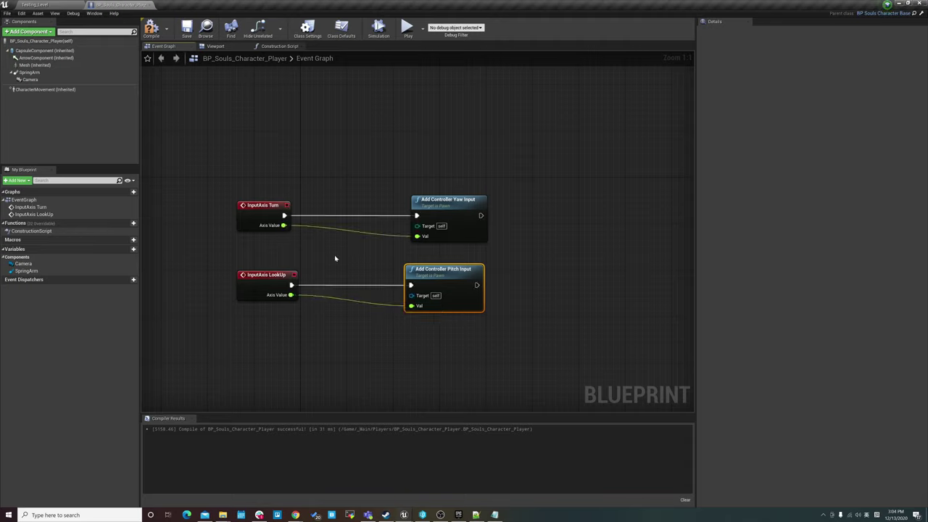
pyautogui.moveTo(370, 179); pyautogui.dragTo(418, 286)
pyautogui.moveTo(440, 208); pyautogui.dragTo(393, 208)
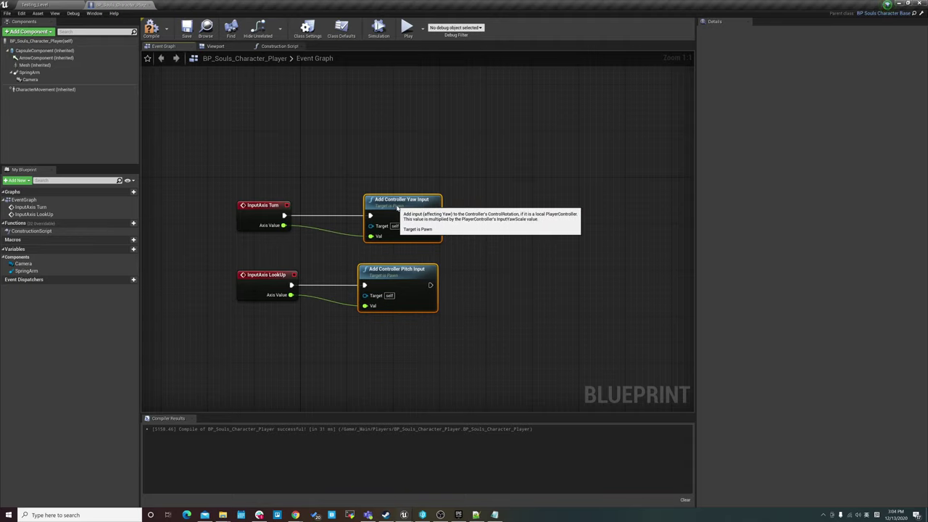
pyautogui.click(311, 358)
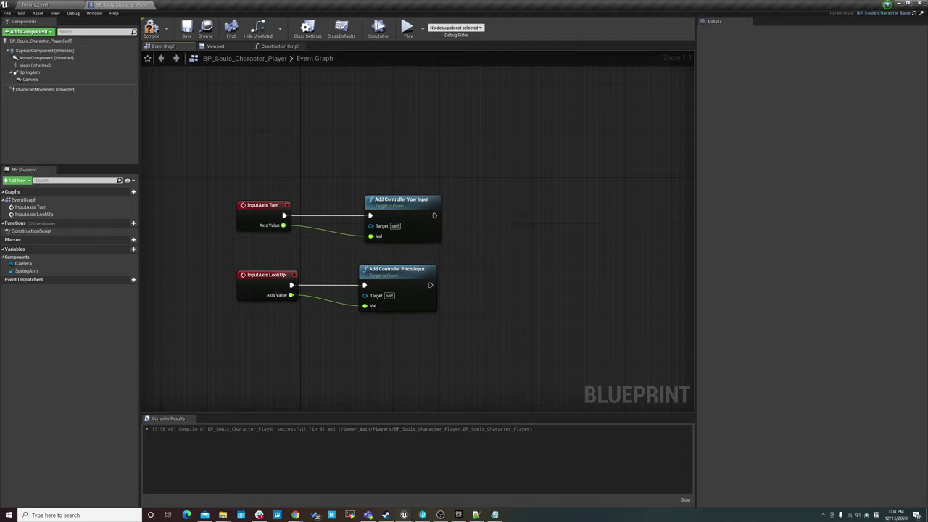
# Step: Add an InputAxis MoveForward event via a 'movefor' search and place it under the LookUp nodes
pyautogui.moveTo(221, 370); pyautogui.dragTo(243, 326, button='right')
pyautogui.rightClick(243, 326)
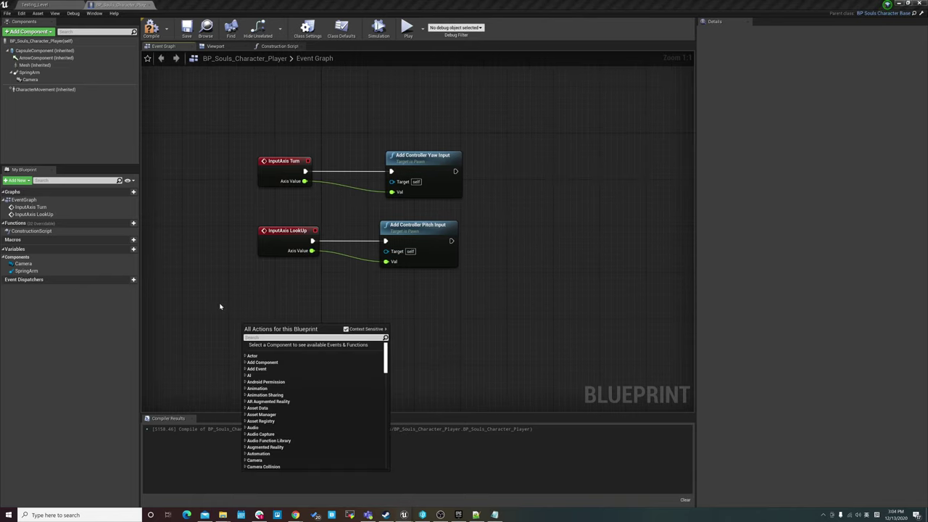
pyautogui.rightClick(205, 327)
pyautogui.rightClick(205, 327)
pyautogui.write('input')
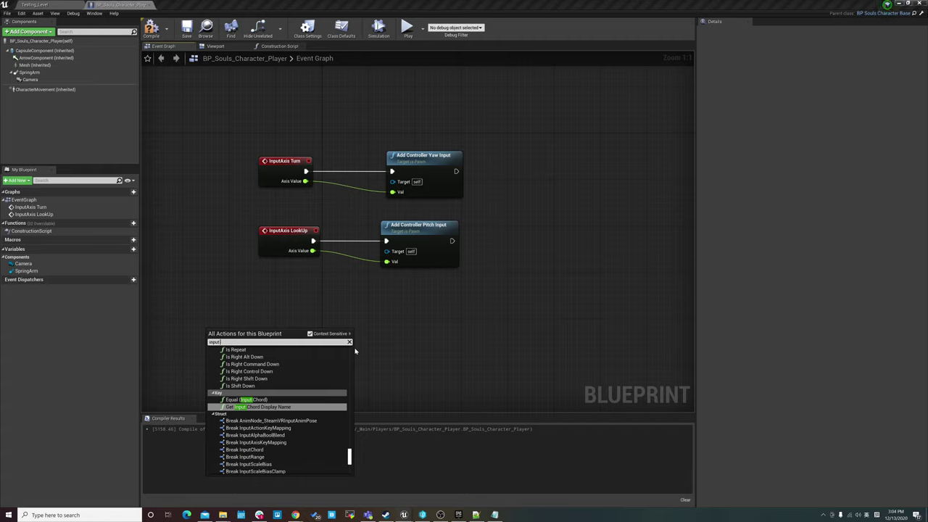
pyautogui.write(' move')
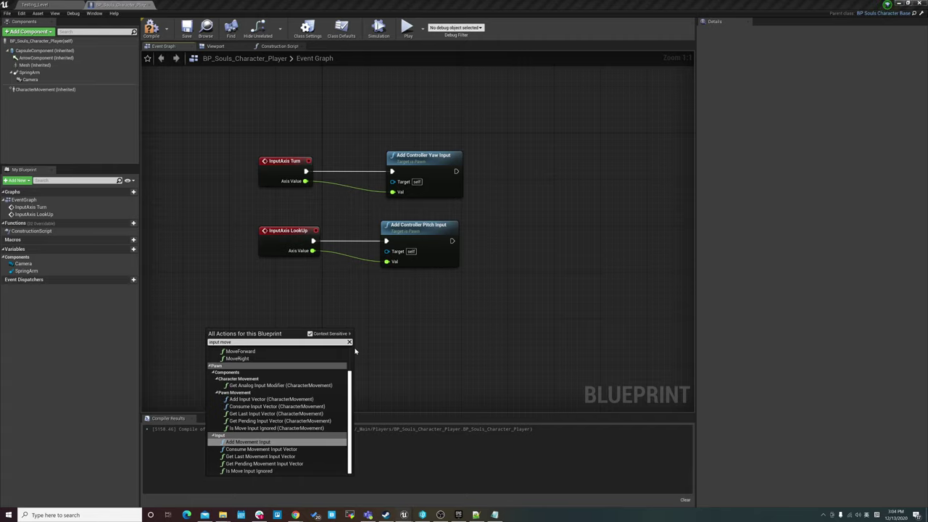
pyautogui.press('BackSpace')
pyautogui.press('BackSpace')
pyautogui.press('BackSpace')
pyautogui.write('m')
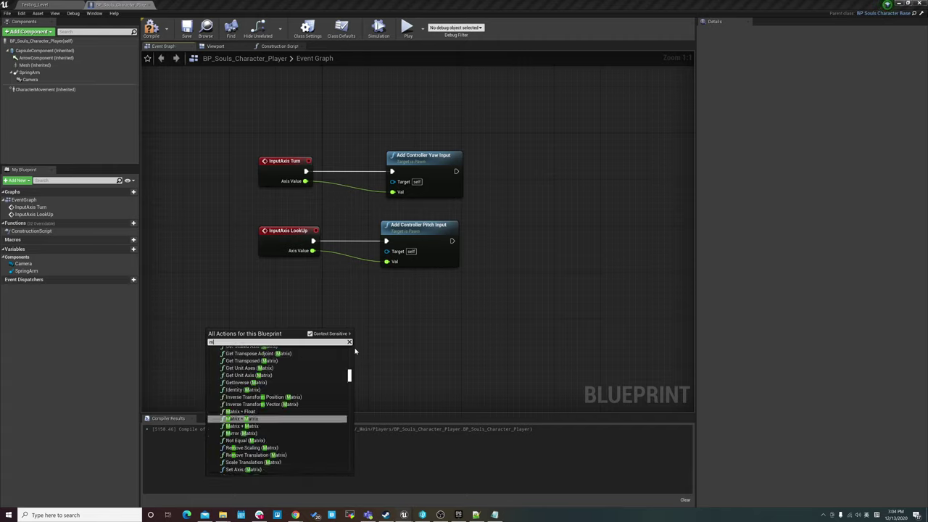
pyautogui.write('ovefor')
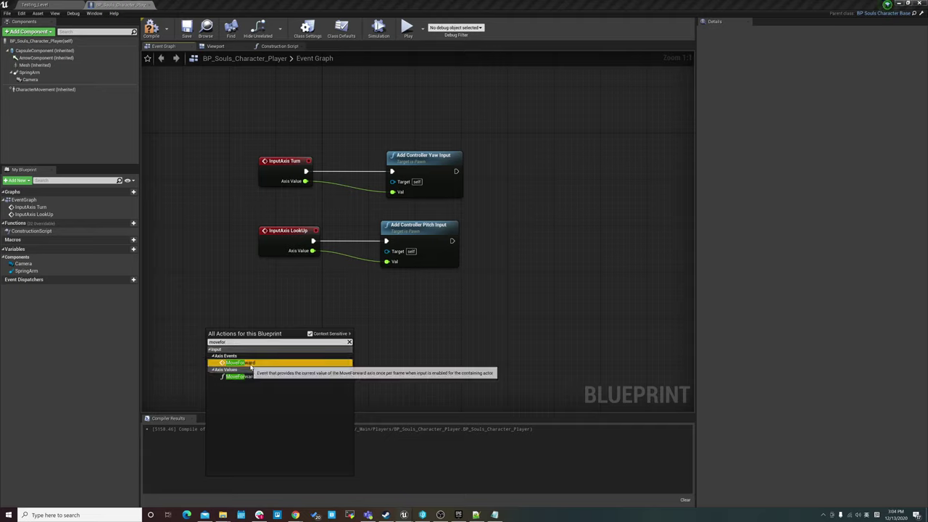
pyautogui.click(239, 362)
pyautogui.moveTo(234, 333); pyautogui.dragTo(285, 319)
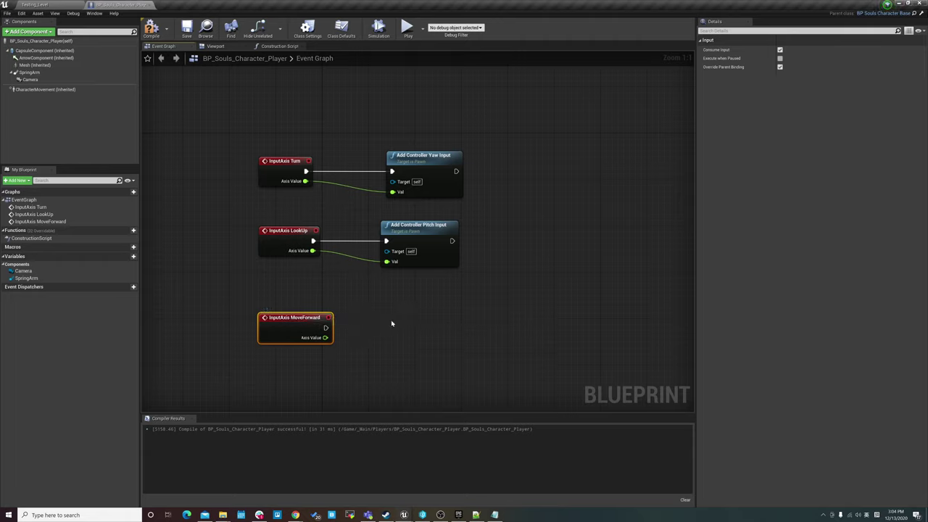
pyautogui.moveTo(276, 318); pyautogui.dragTo(277, 325)
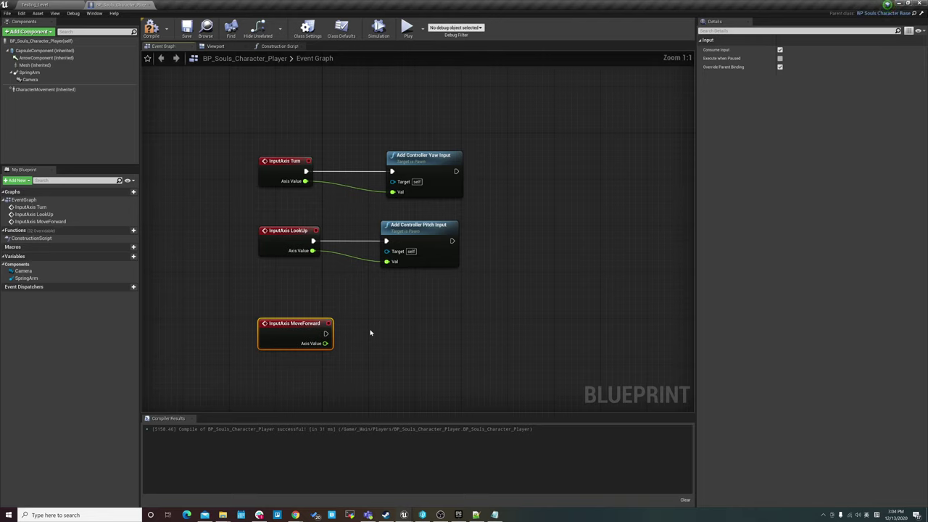
# Step: Connect MoveForward to a new Add Movement Input node, with Axis Value driving Scale Value
pyautogui.moveTo(378, 331); pyautogui.dragTo(375, 277, button='right')
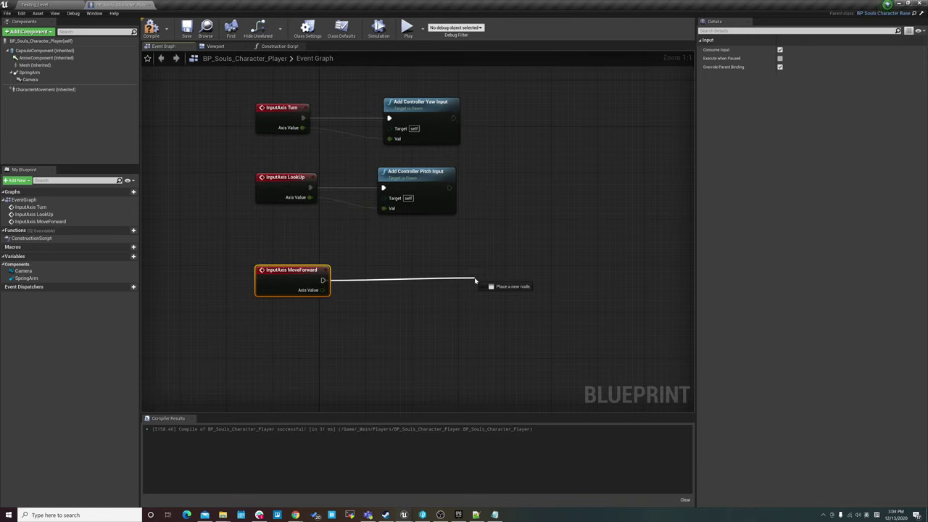
pyautogui.moveTo(321, 280); pyautogui.dragTo(475, 279)
pyautogui.write('add')
pyautogui.press('Return')
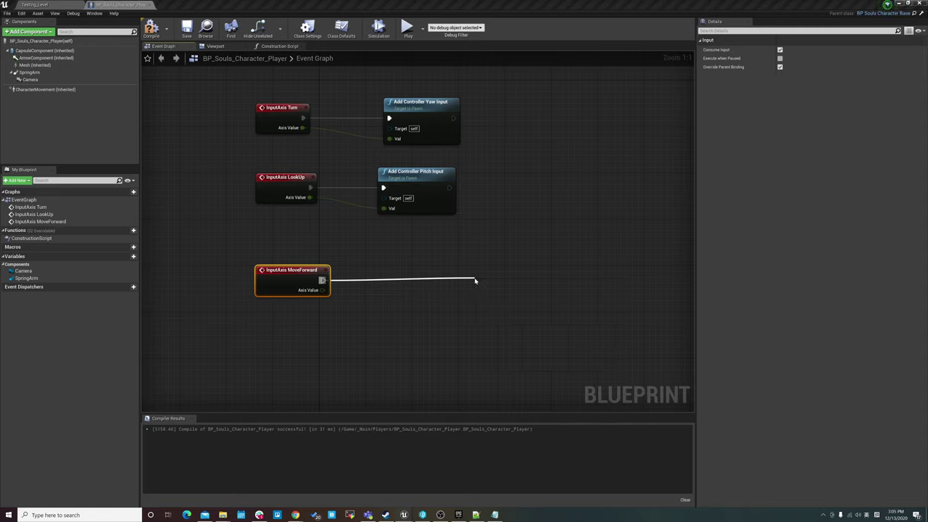
pyautogui.moveTo(500, 283); pyautogui.dragTo(465, 266)
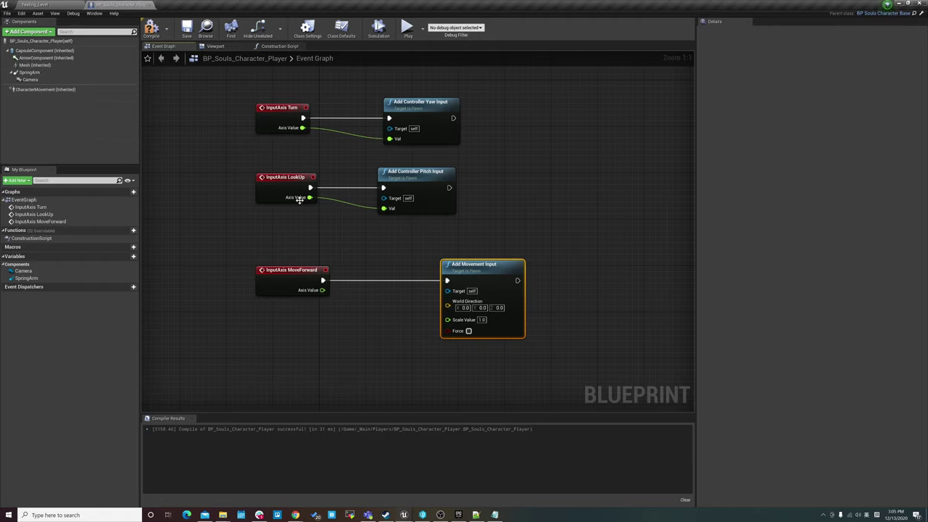
pyautogui.moveTo(322, 289); pyautogui.dragTo(457, 323)
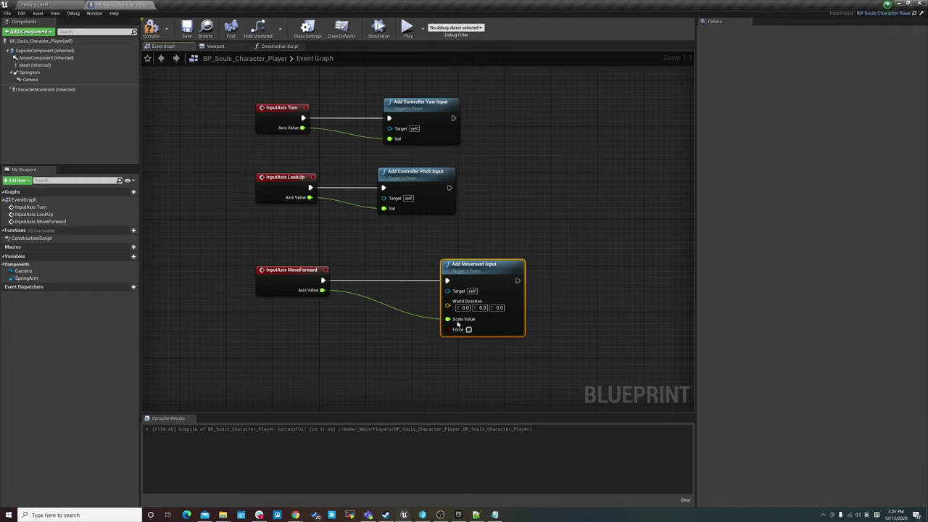
pyautogui.moveTo(347, 350); pyautogui.dragTo(385, 296, button='right')
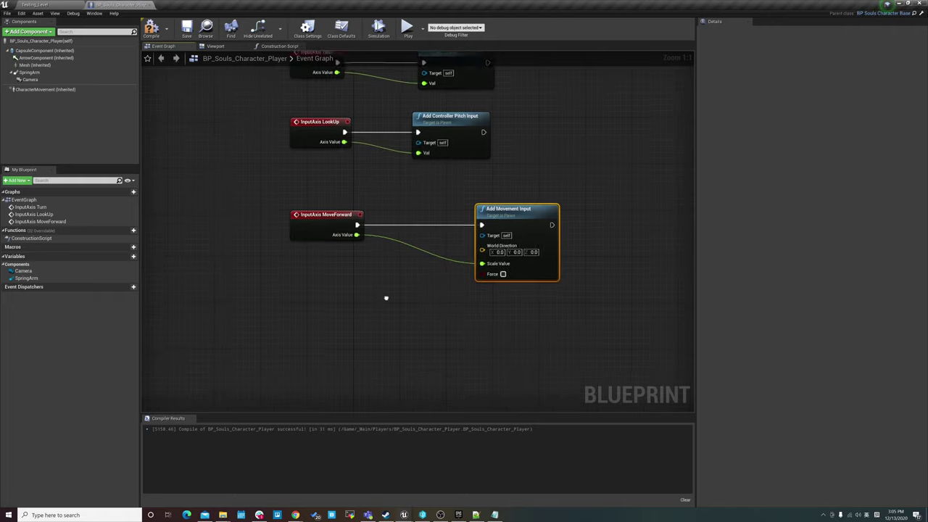
# Step: Add an InputAxis MoveRight event node to the graph
pyautogui.rightClick(311, 307)
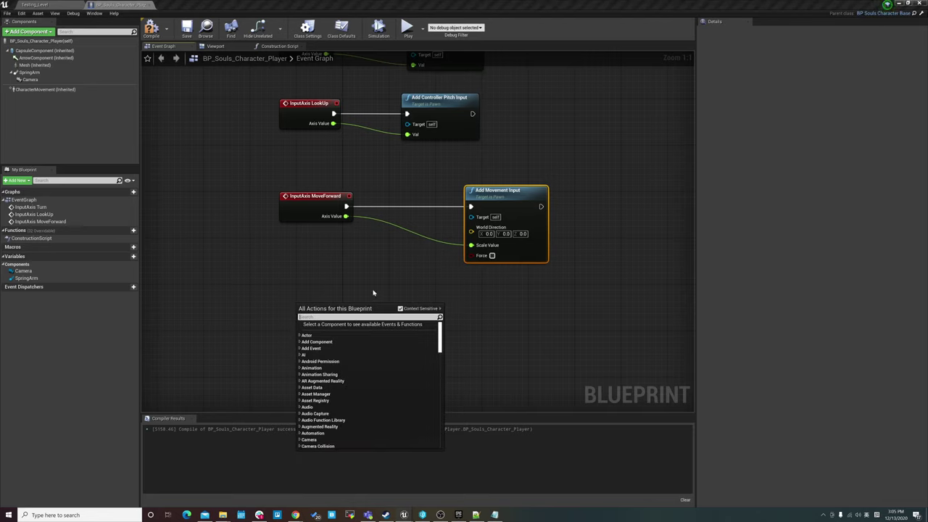
pyautogui.write('form')
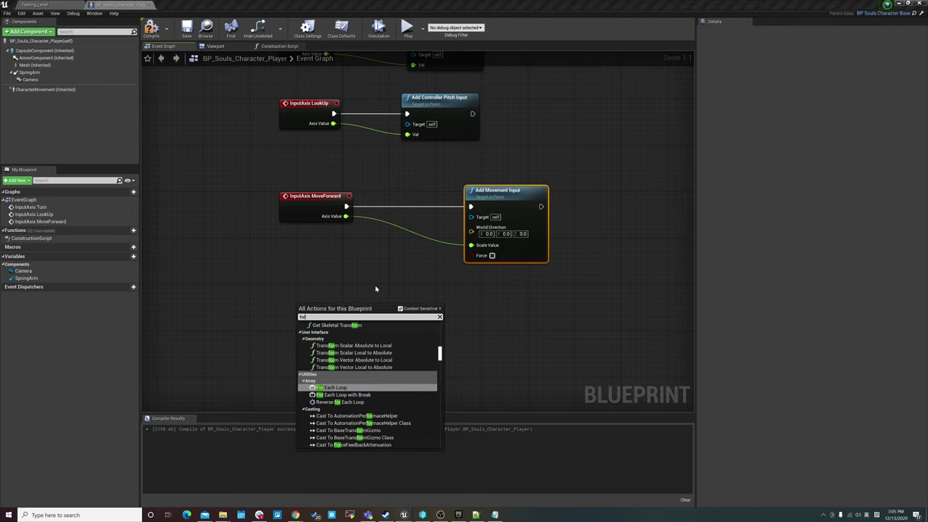
pyautogui.press('BackSpace')
pyautogui.press('BackSpace')
pyautogui.press('BackSpace')
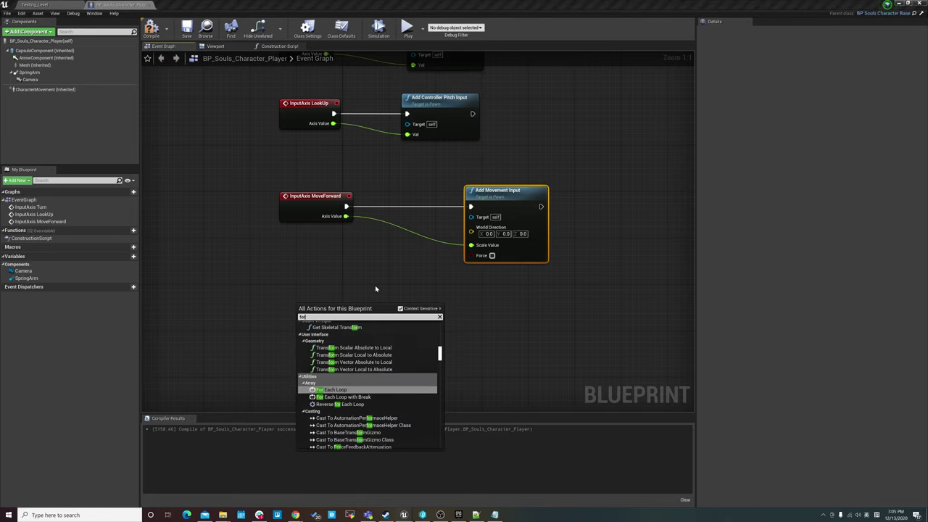
pyautogui.write('moverig')
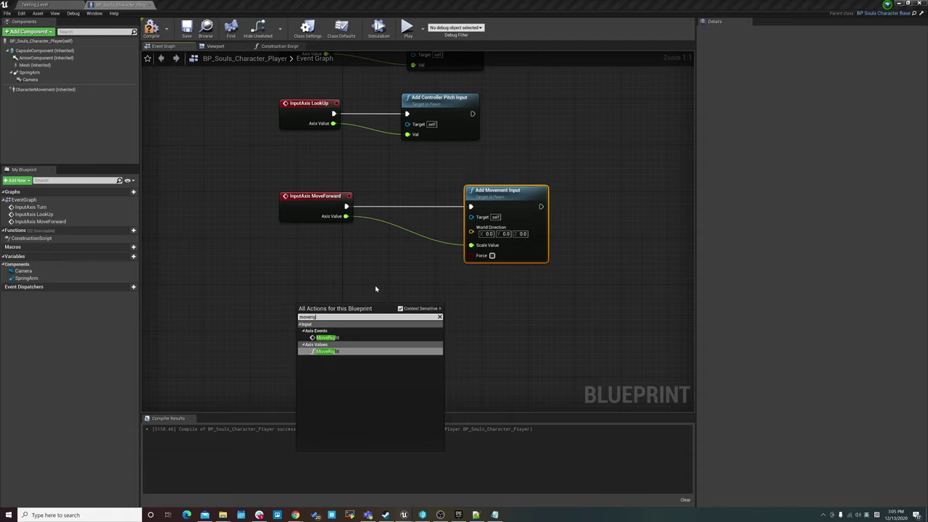
pyautogui.click(324, 337)
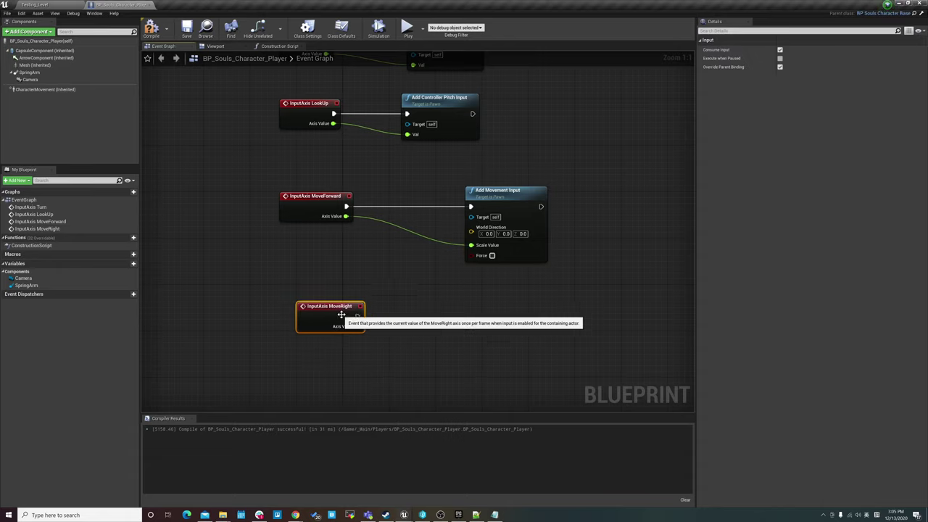
# Step: Duplicate Add Movement Input below MoveRight and wire its Axis Value into Scale Value
pyautogui.click(510, 197)
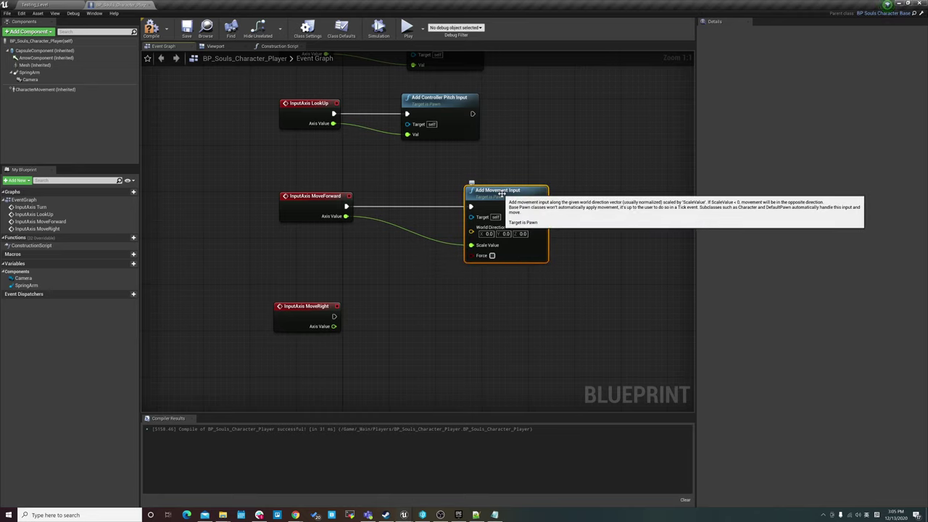
pyautogui.hotkey('ctrl', 'c')
pyautogui.hotkey('ctrl', 'v')
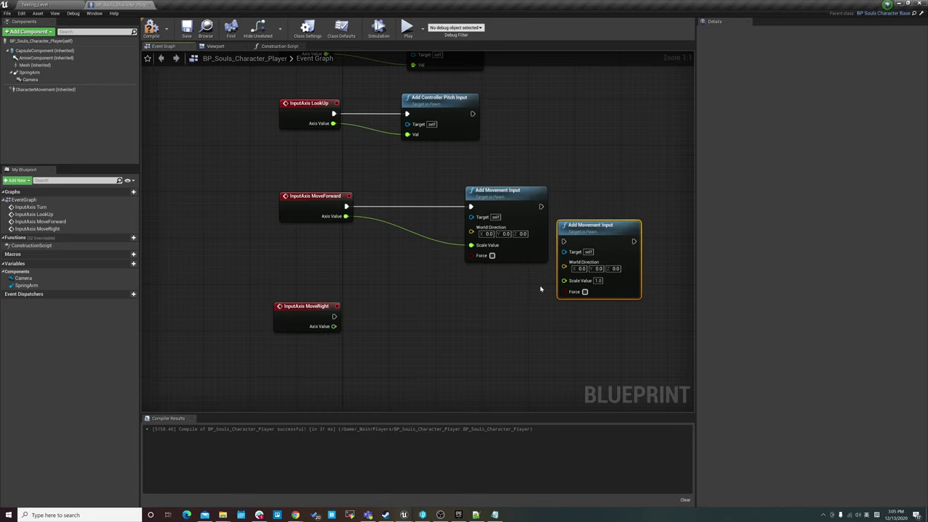
pyautogui.moveTo(605, 228)
pyautogui.mouseDown()
pyautogui.moveTo(508, 331)
pyautogui.moveTo(521, 315)
pyautogui.mouseUp()
pyautogui.click(308, 305)
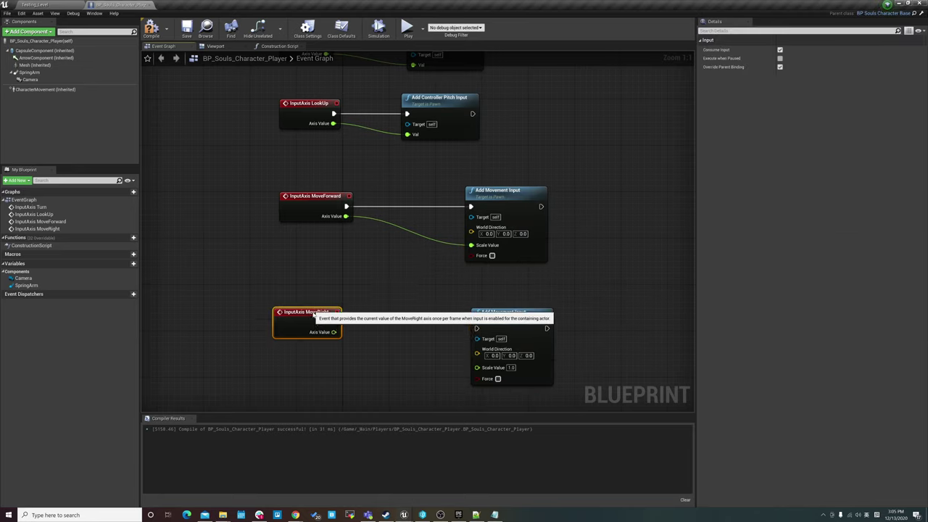
pyautogui.moveTo(308, 306)
pyautogui.mouseDown()
pyautogui.moveTo(308, 324)
pyautogui.moveTo(476, 328)
pyautogui.moveTo(513, 319)
pyautogui.mouseUp()
pyautogui.click(343, 337)
pyautogui.moveTo(333, 343); pyautogui.dragTo(482, 373)
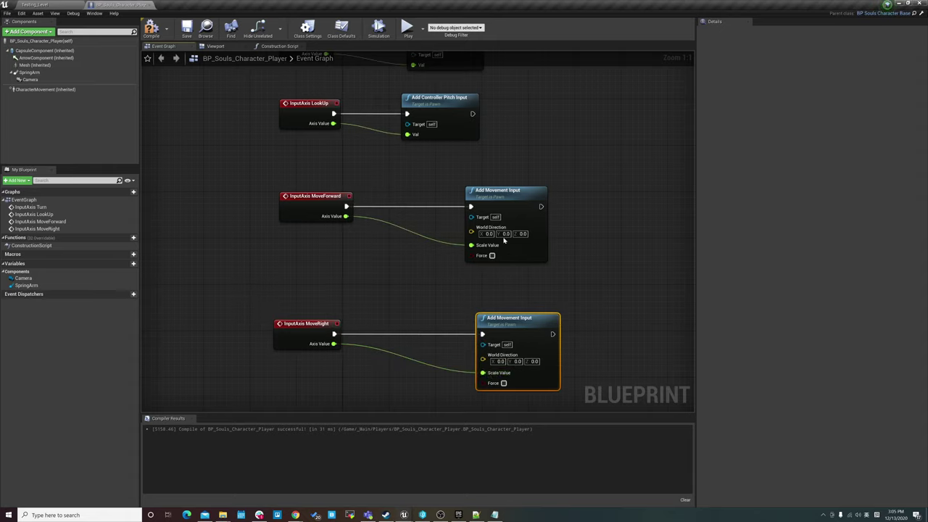
pyautogui.moveTo(512, 197); pyautogui.dragTo(529, 197)
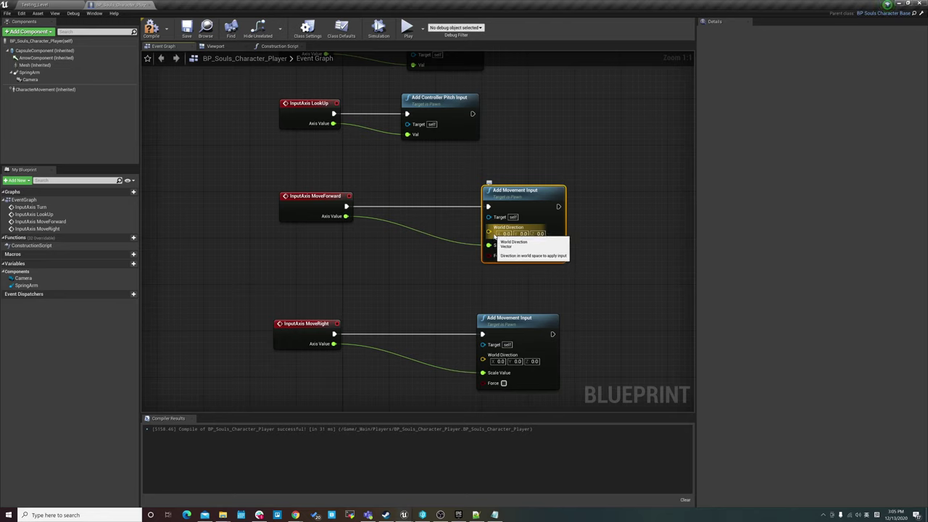
pyautogui.moveTo(328, 251)
pyautogui.mouseDown(button='right')
pyautogui.moveTo(326, 234)
pyautogui.moveTo(192, 322)
pyautogui.mouseUp(button='right')
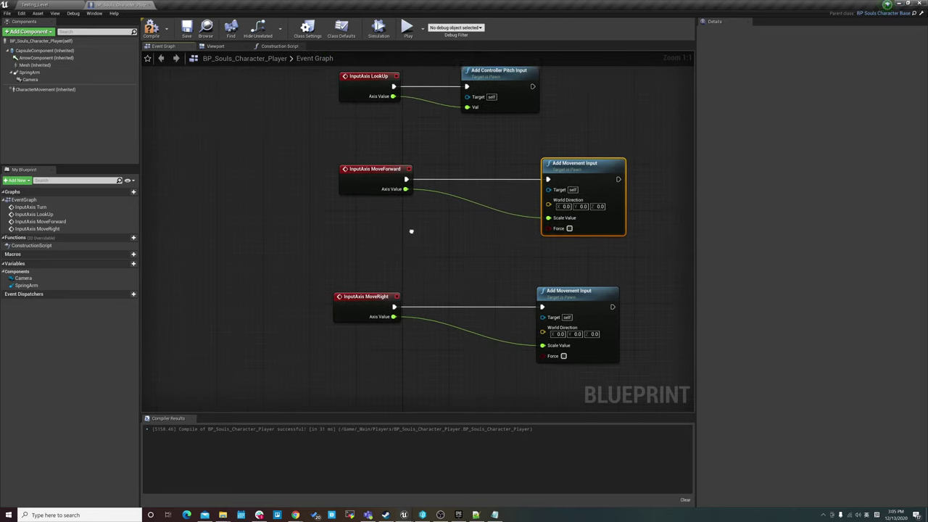
# Step: Place a Get Control Rotation node in the graph
pyautogui.rightClick(223, 277)
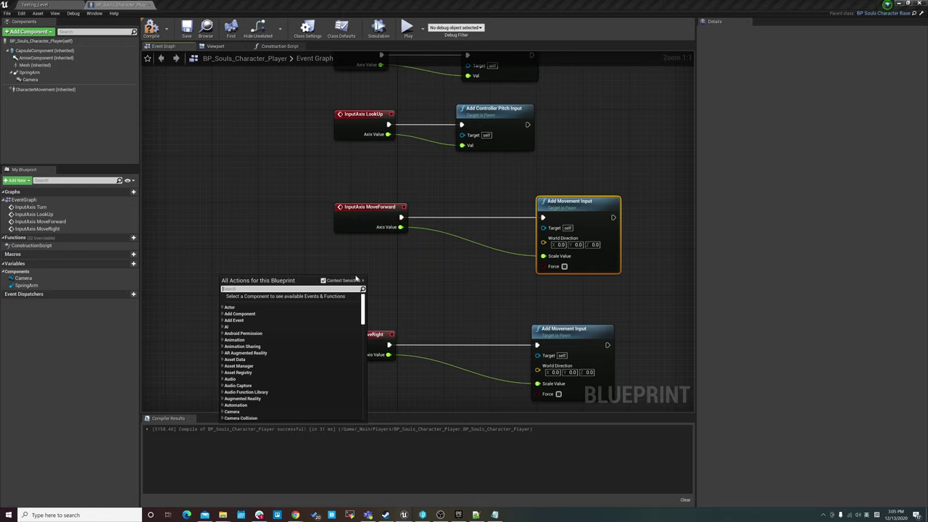
pyautogui.write('getcont')
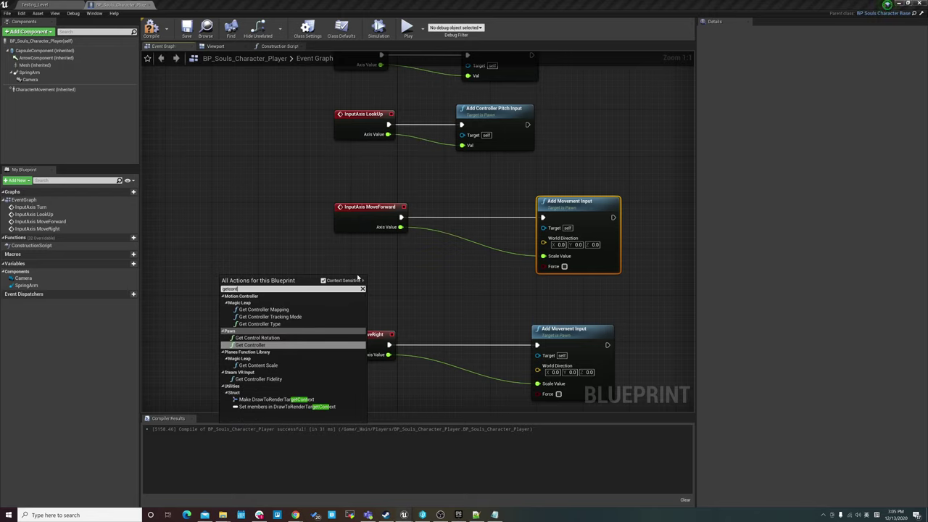
pyautogui.press('Up')
pyautogui.press('Return')
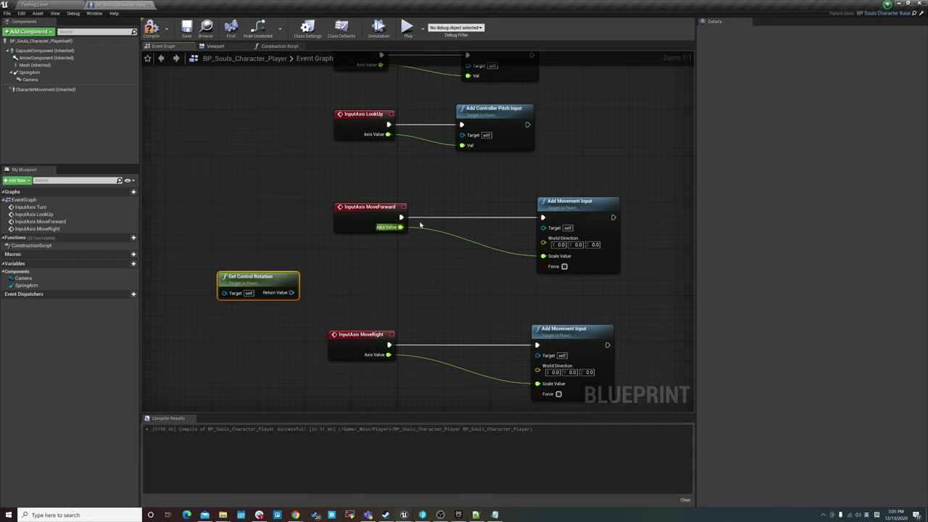
# Step: Break the control rotation with a Break Rotator placed beside it
pyautogui.moveTo(362, 282); pyautogui.dragTo(342, 262, button='right')
pyautogui.moveTo(269, 273); pyautogui.dragTo(295, 269)
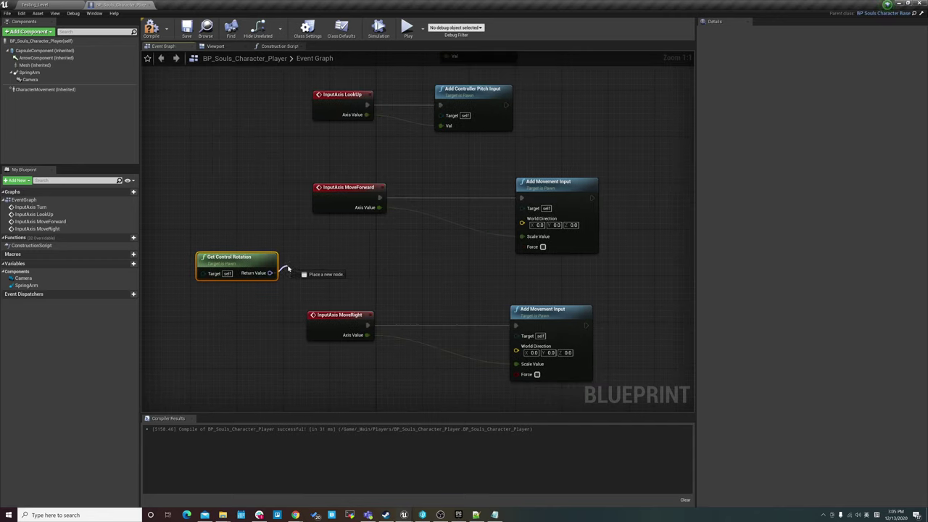
pyautogui.write('break')
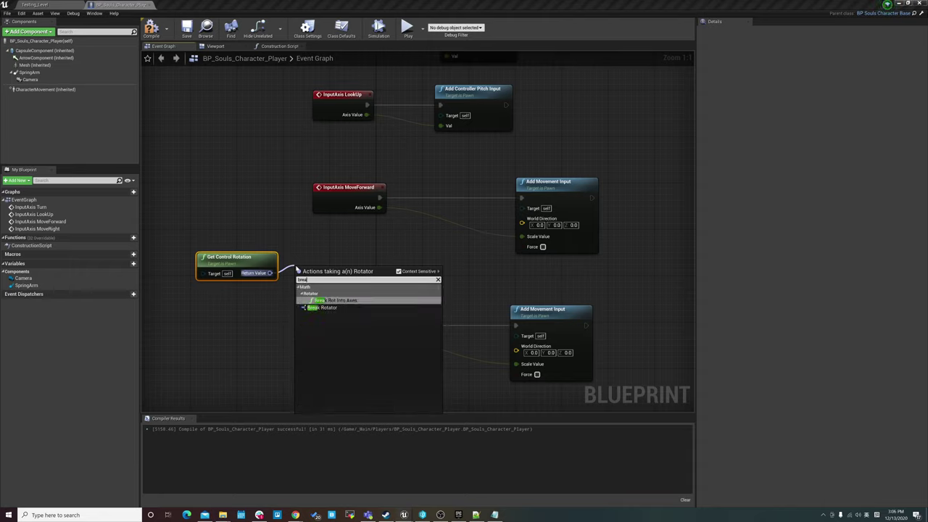
pyautogui.press('Down')
pyautogui.press('Return')
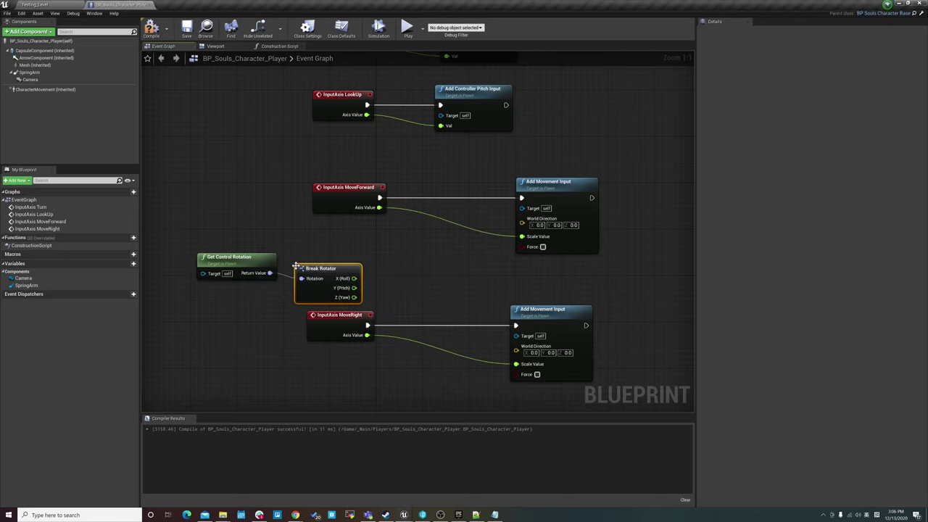
pyautogui.moveTo(306, 273)
pyautogui.mouseDown()
pyautogui.moveTo(311, 259)
pyautogui.moveTo(306, 265)
pyautogui.mouseUp()
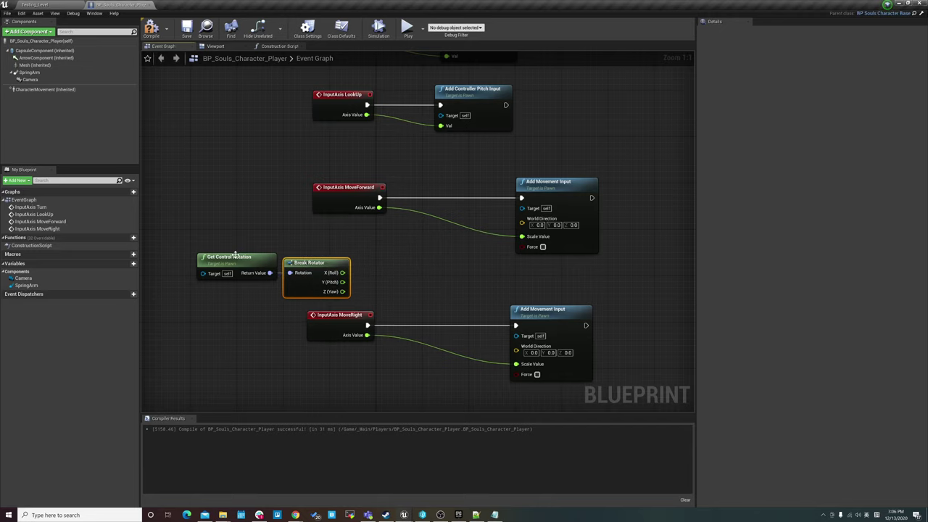
pyautogui.moveTo(237, 255); pyautogui.dragTo(207, 264)
pyautogui.moveTo(318, 262); pyautogui.dragTo(302, 262)
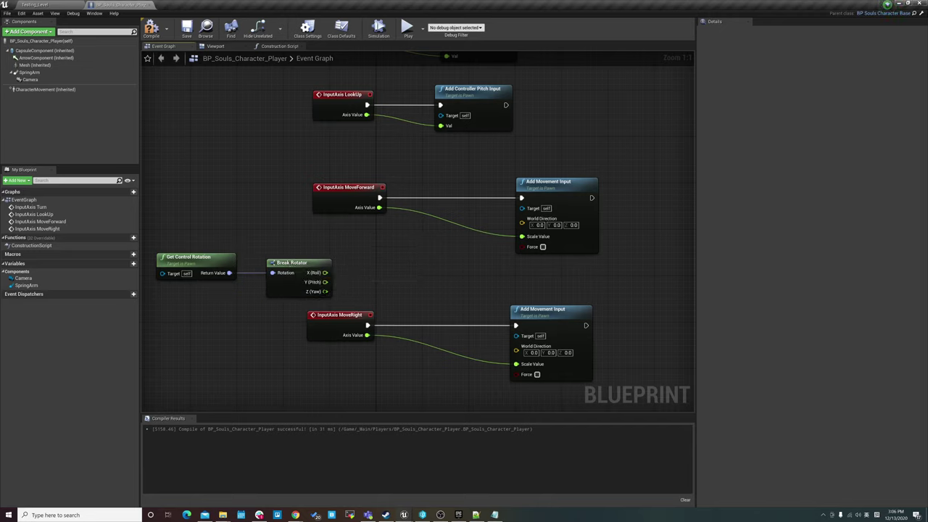
# Step: Feed Break Rotator's Z (Yaw) into a new Make Rotator's Z (Yaw)
pyautogui.moveTo(324, 291); pyautogui.dragTo(366, 263)
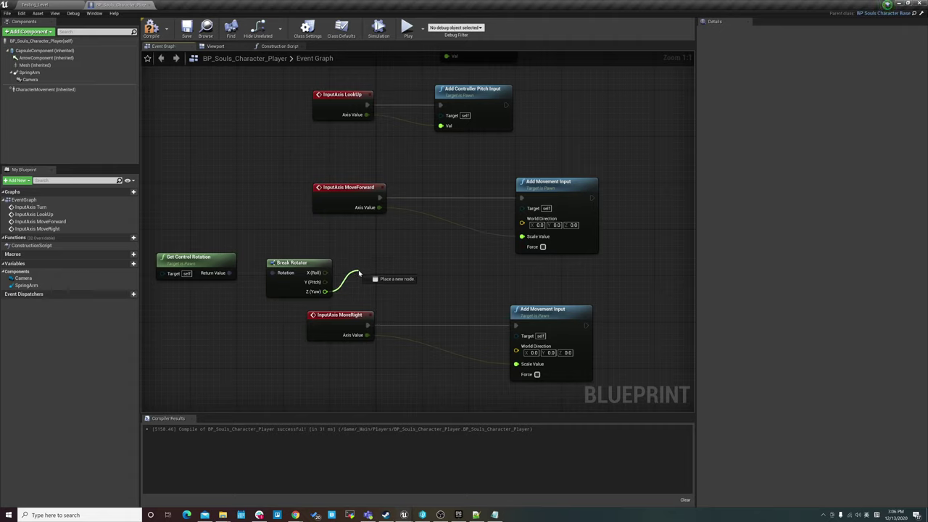
pyautogui.write('makero')
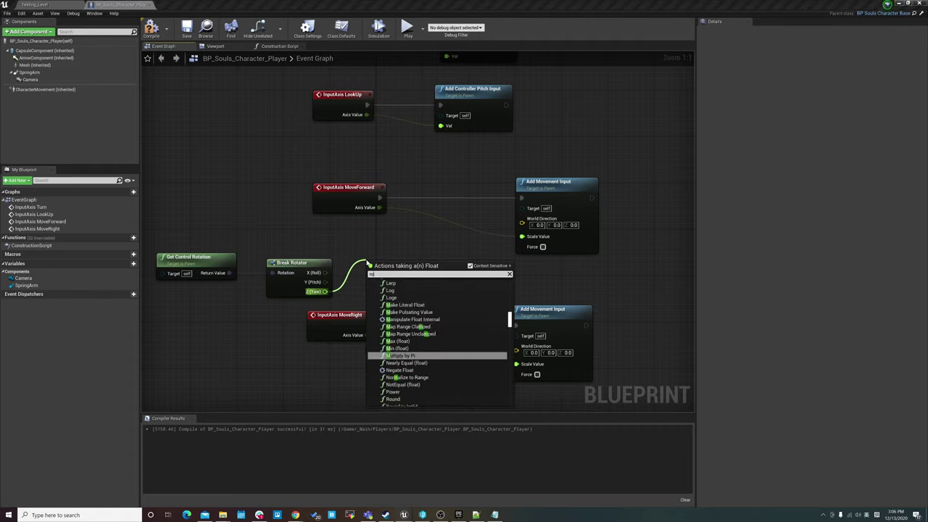
pyautogui.press('Return')
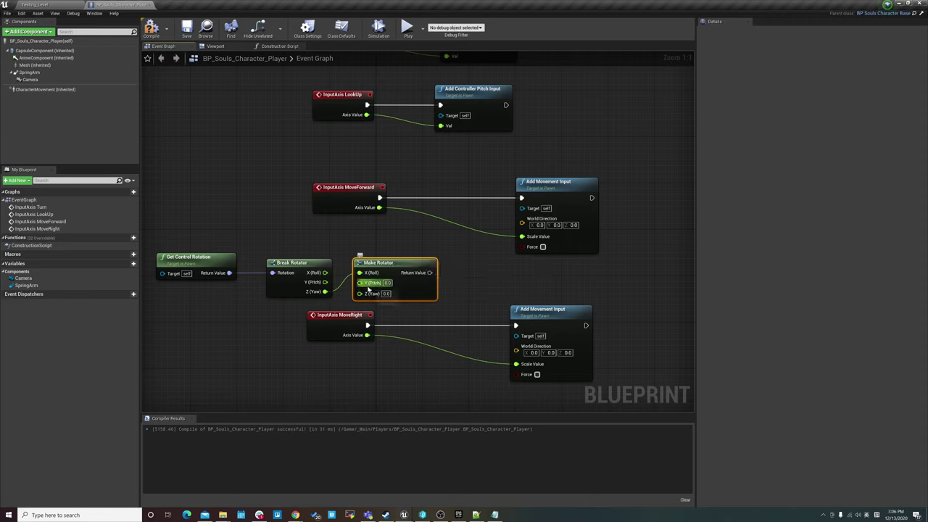
pyautogui.moveTo(307, 291); pyautogui.dragTo(358, 292)
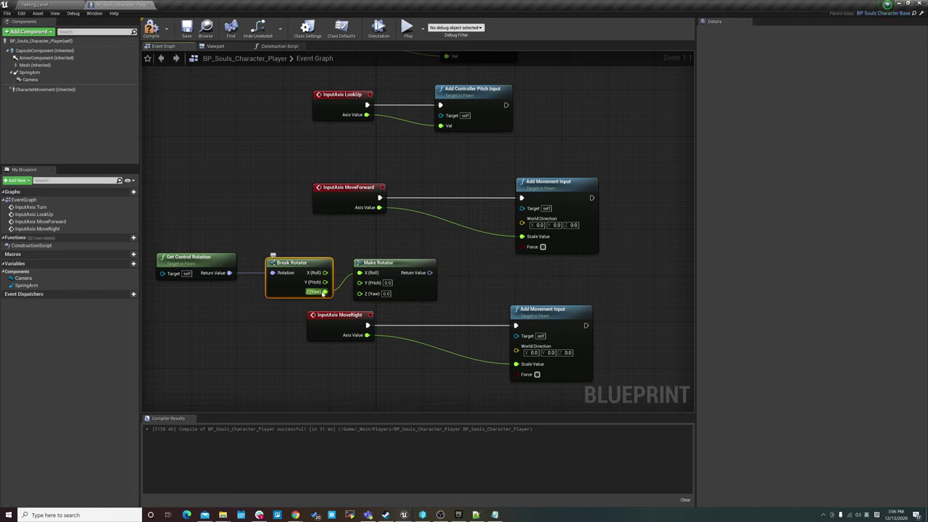
# Step: Add Get Forward Vector from Make Rotator and drive forward movement's World Direction
pyautogui.click(397, 266)
pyautogui.moveTo(503, 234); pyautogui.dragTo(484, 233, button='right')
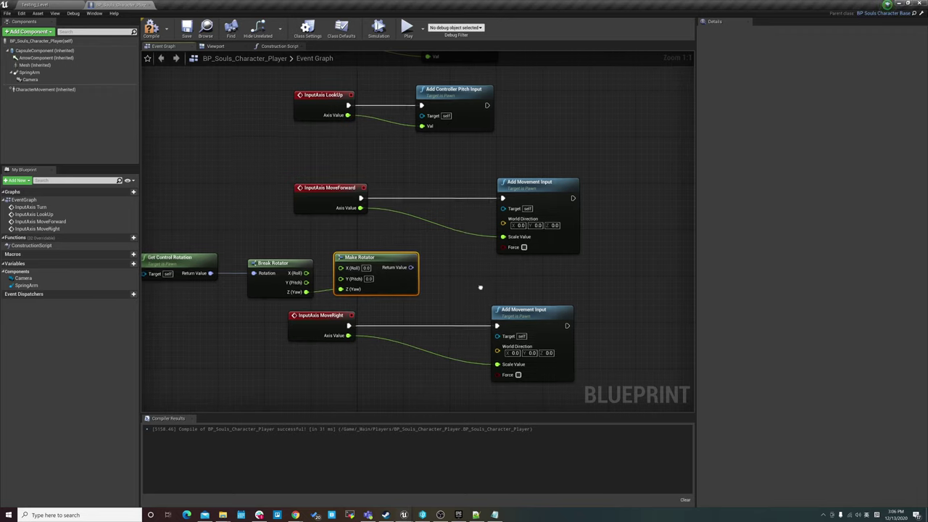
pyautogui.moveTo(410, 267); pyautogui.dragTo(441, 269)
pyautogui.write('getfor')
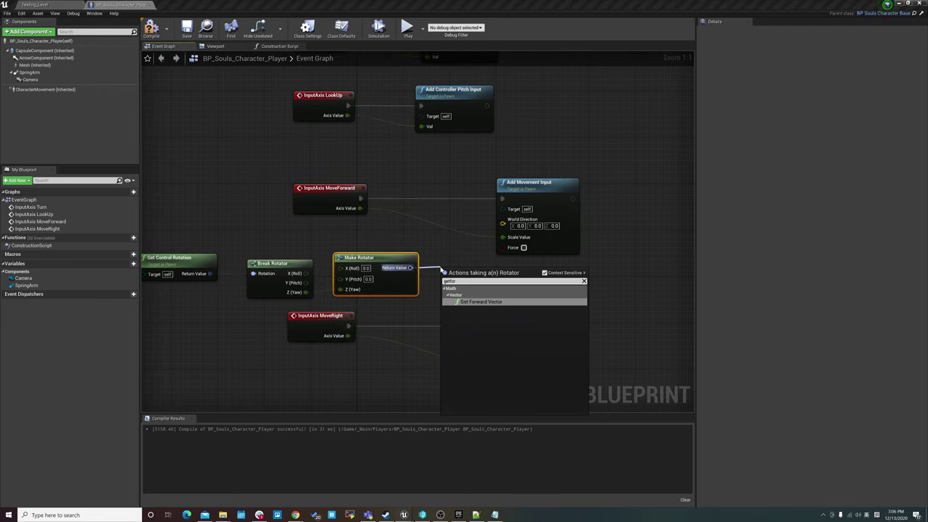
pyautogui.click(480, 301)
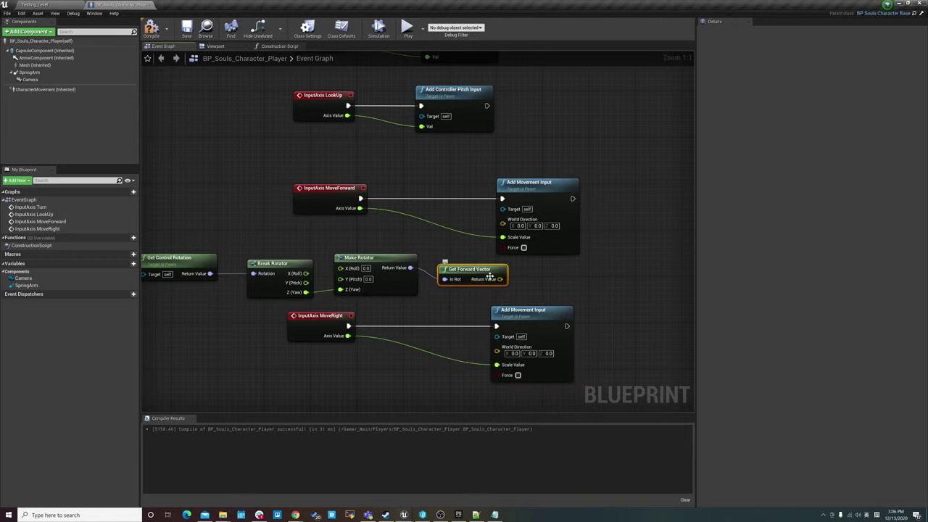
pyautogui.moveTo(499, 279); pyautogui.dragTo(505, 226)
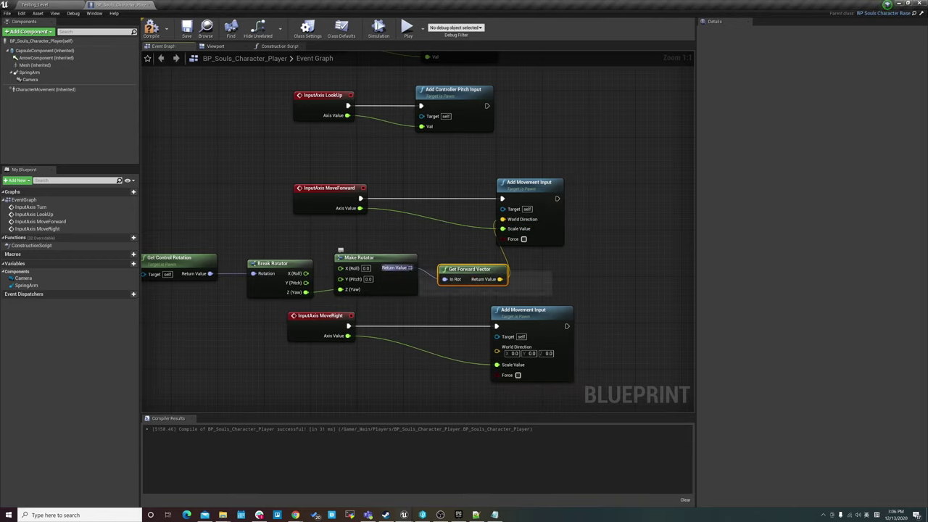
# Step: Add Get Right Vector for the right movement's World Direction, tidy nodes, and compile
pyautogui.moveTo(410, 267); pyautogui.dragTo(447, 313)
pyautogui.write('gett')
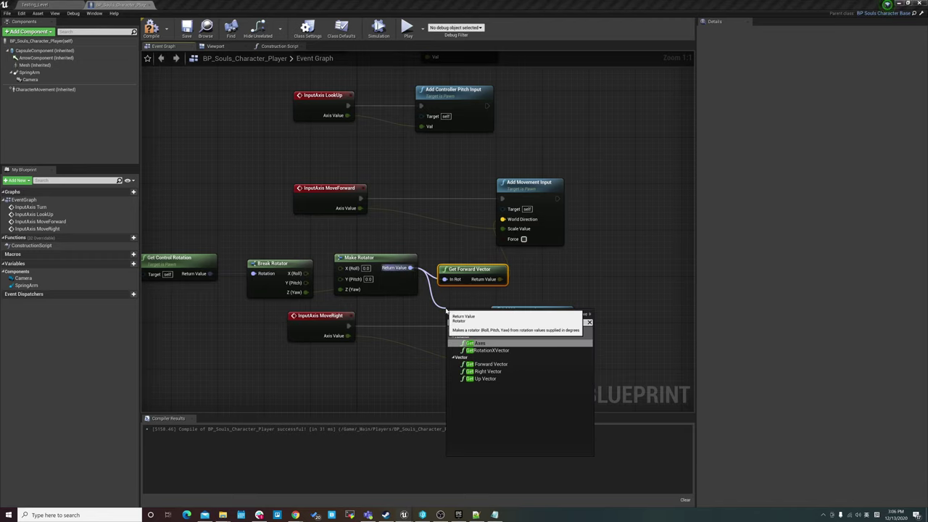
pyautogui.click(487, 371)
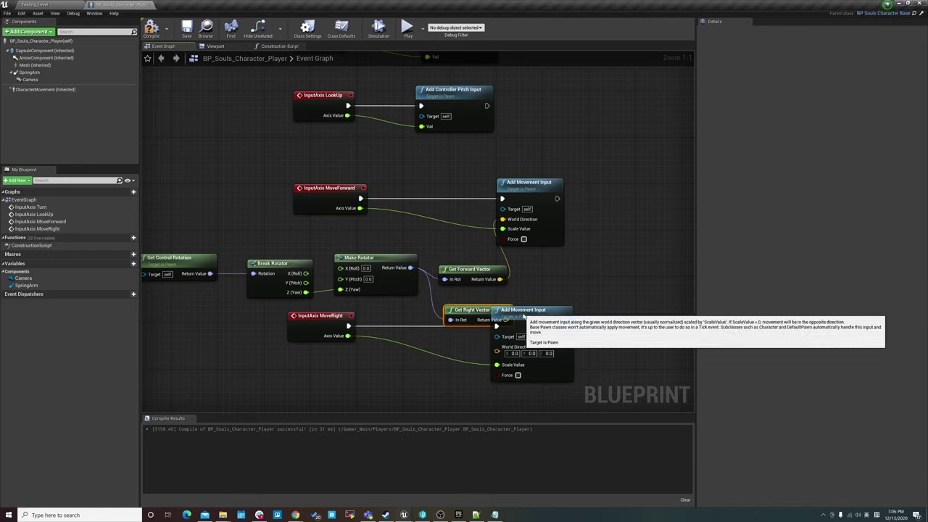
pyautogui.moveTo(523, 316); pyautogui.dragTo(569, 321)
pyautogui.moveTo(504, 319)
pyautogui.mouseDown()
pyautogui.moveTo(493, 308)
pyautogui.moveTo(543, 356)
pyautogui.mouseUp()
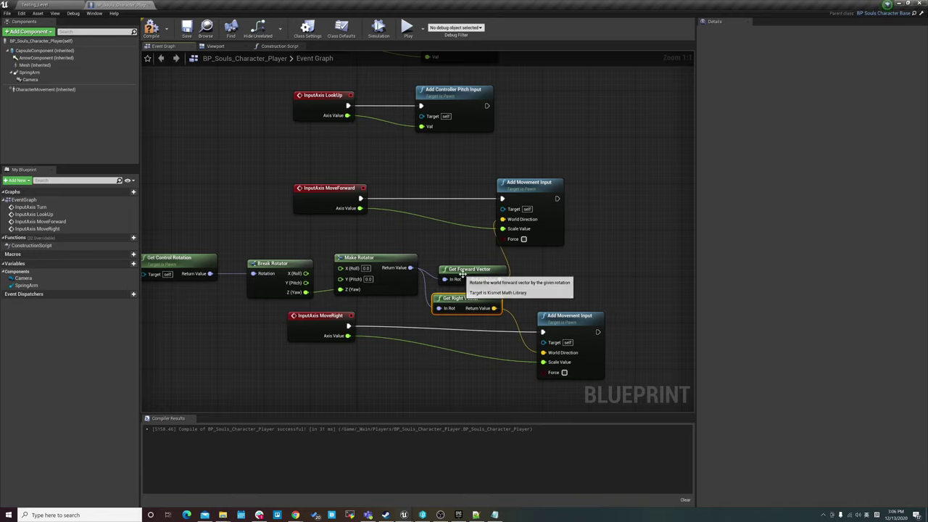
pyautogui.moveTo(461, 273); pyautogui.dragTo(451, 262)
pyautogui.moveTo(456, 299); pyautogui.dragTo(451, 288)
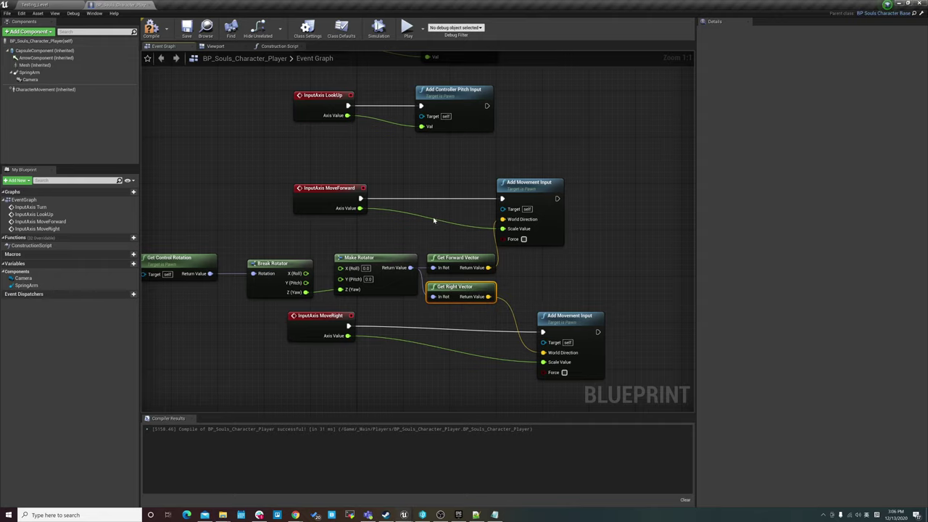
pyautogui.click(152, 31)
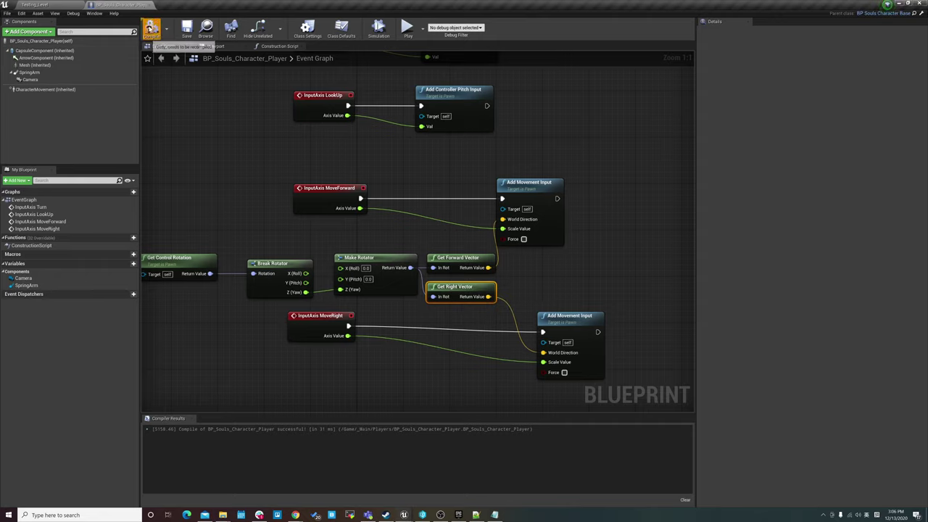
pyautogui.scroll(-1, 446, 268)
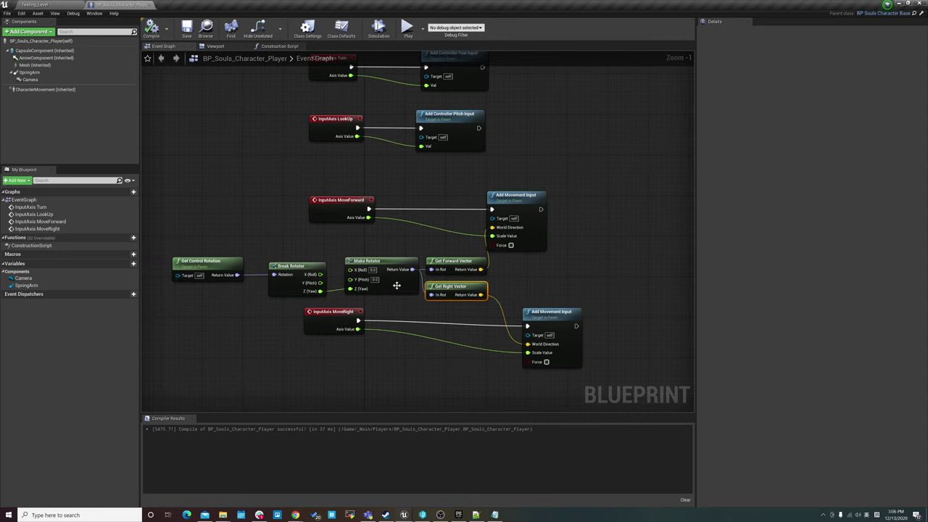
pyautogui.scroll(-2, 359, 192)
pyautogui.click(65, 4)
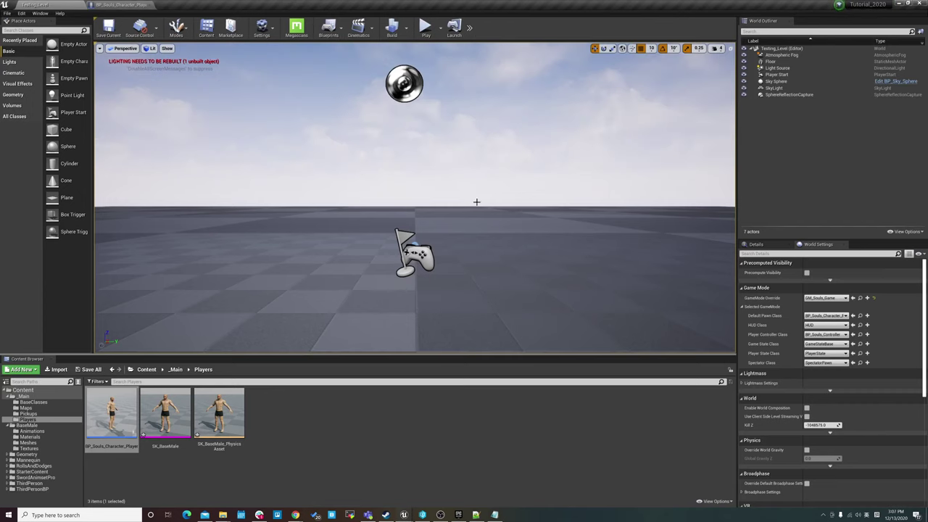
pyautogui.click(425, 29)
pyautogui.click(431, 82)
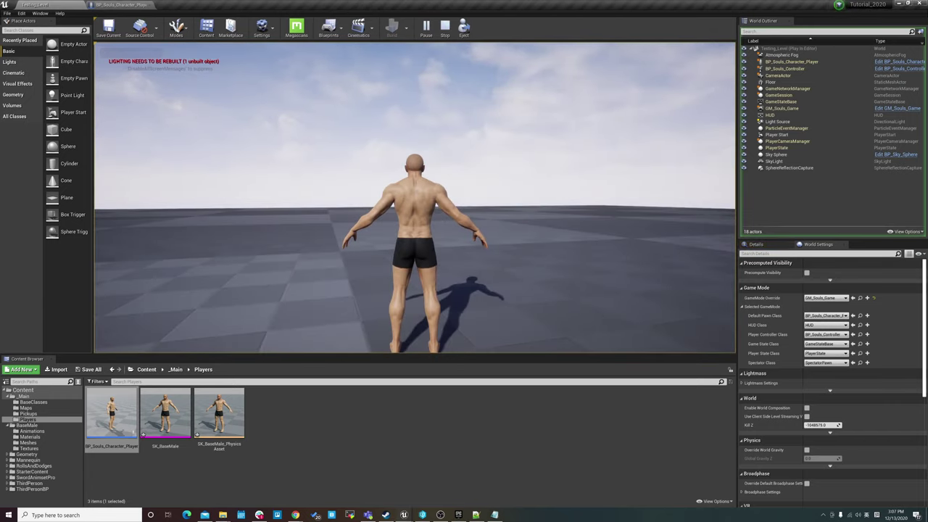
pyautogui.hotkey('shift', 'F1')
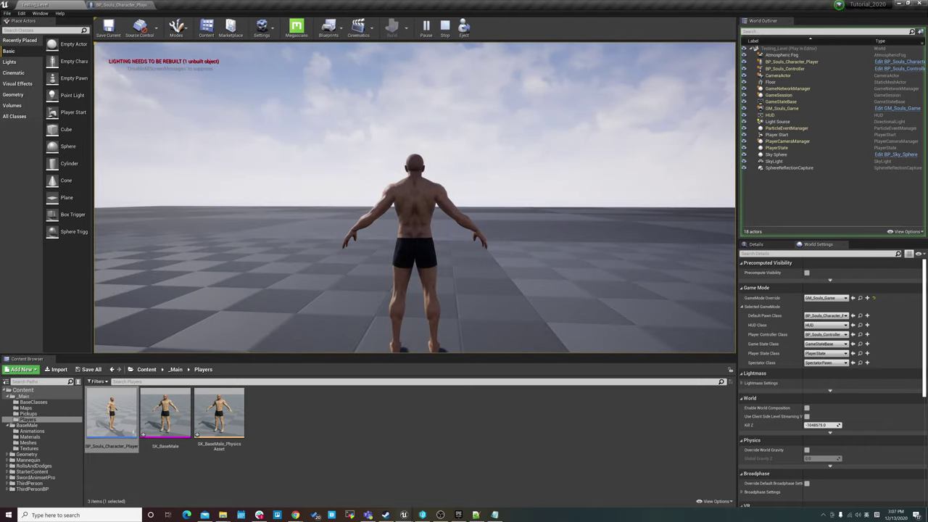
pyautogui.press('Escape')
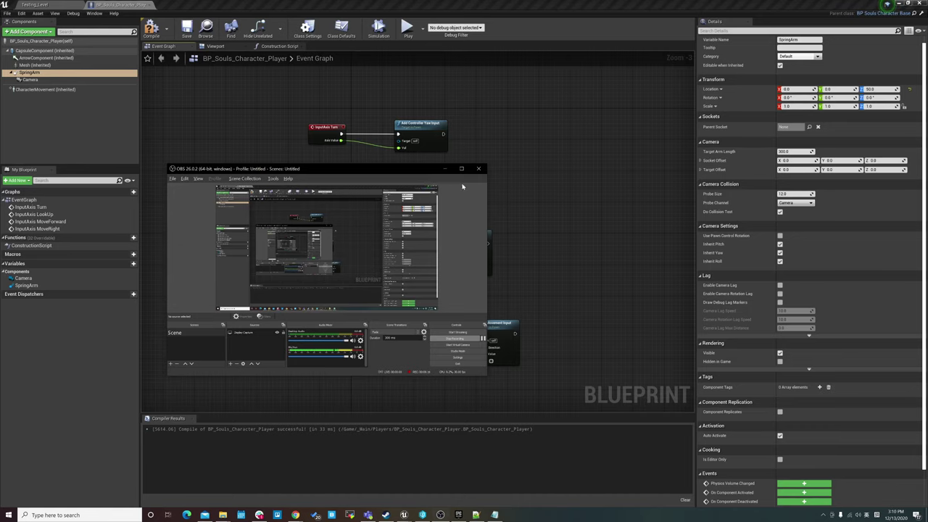
# Step: Enable Use Pawn Control Rotation on the SpringArm and save the character blueprint
pyautogui.click(444, 168)
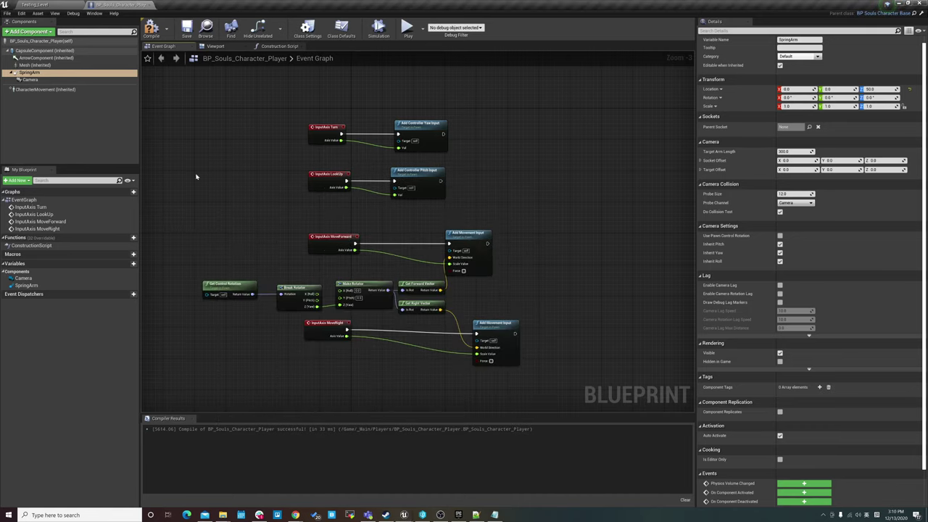
pyautogui.click(55, 73)
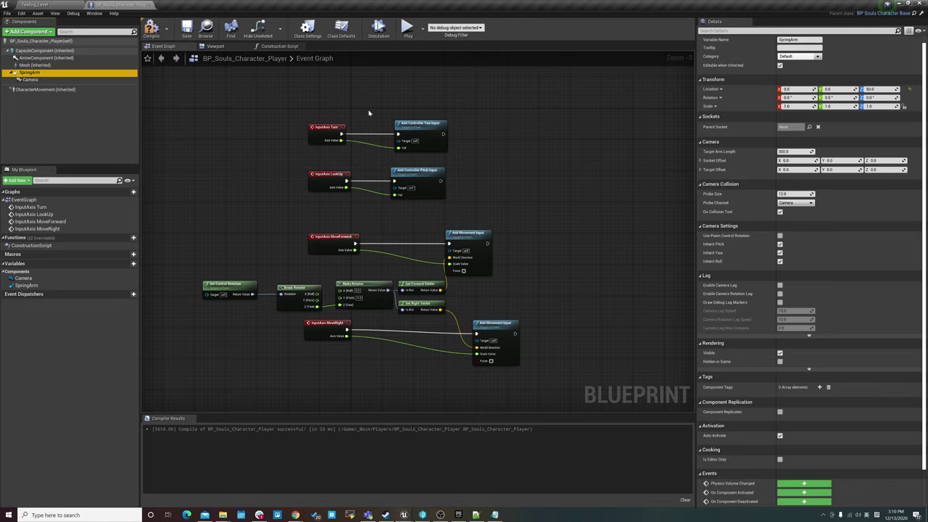
pyautogui.click(780, 236)
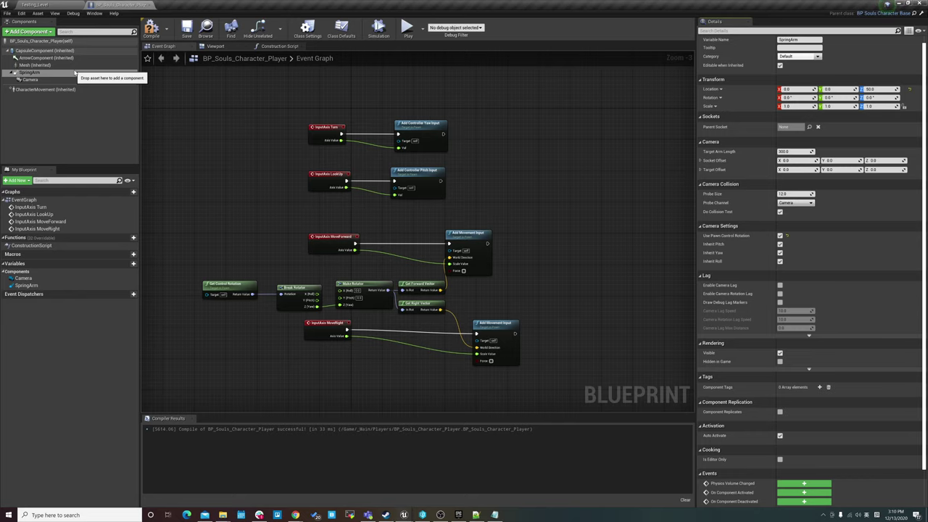
pyautogui.click(75, 73)
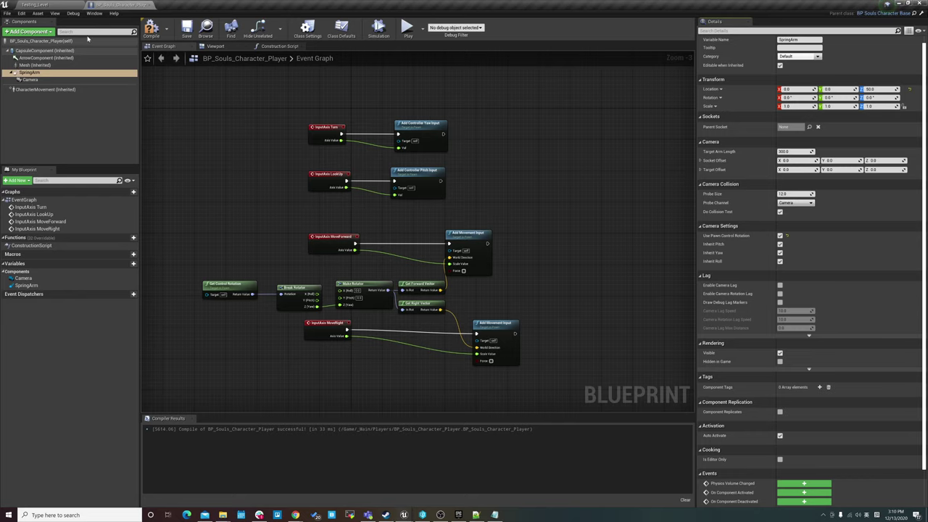
pyautogui.click(186, 33)
pyautogui.click(61, 8)
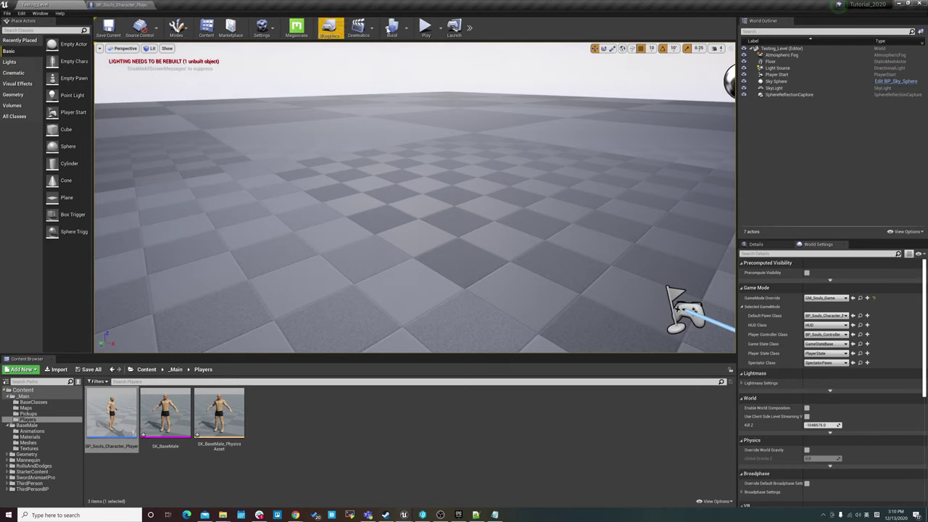
pyautogui.click(425, 29)
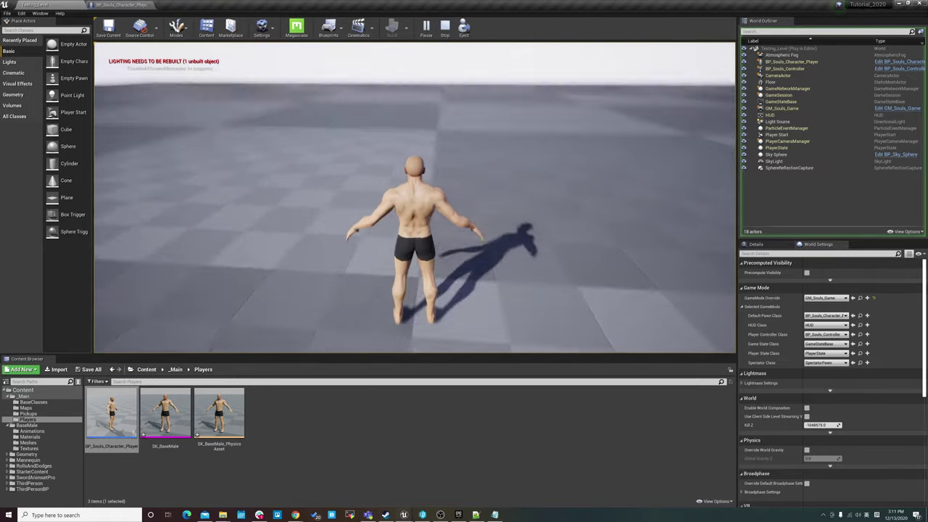
pyautogui.press('w')
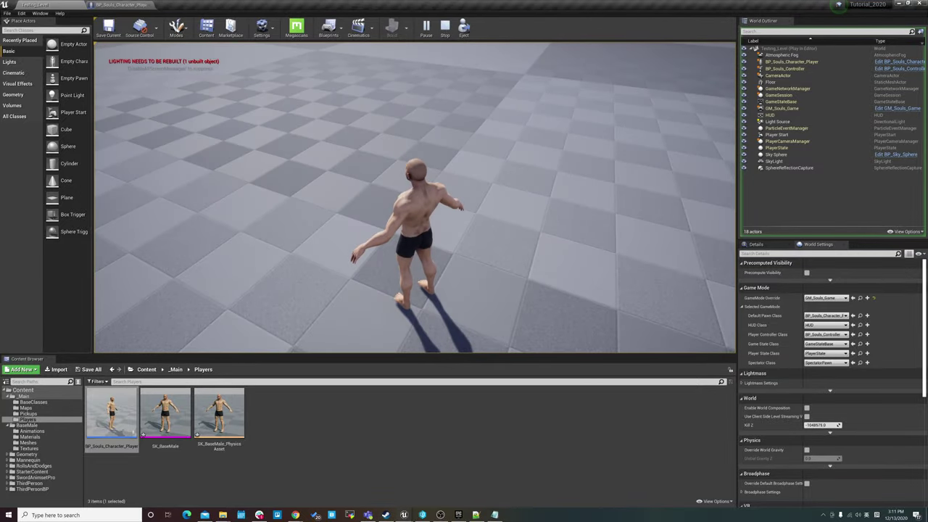
pyautogui.press('Escape')
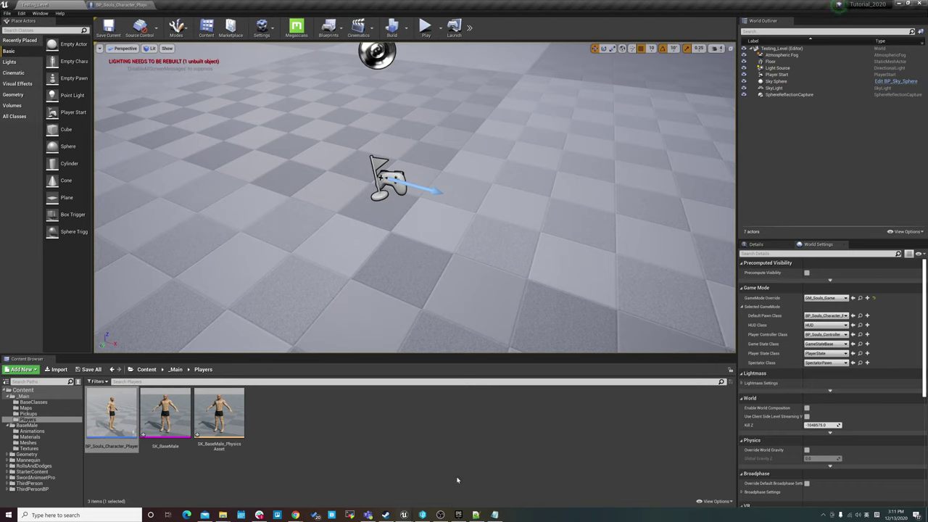
pyautogui.click(442, 514)
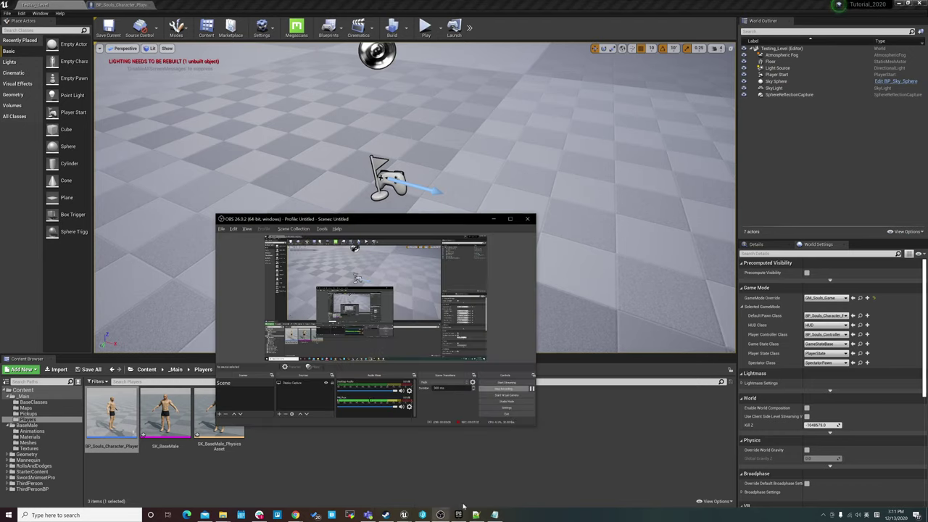